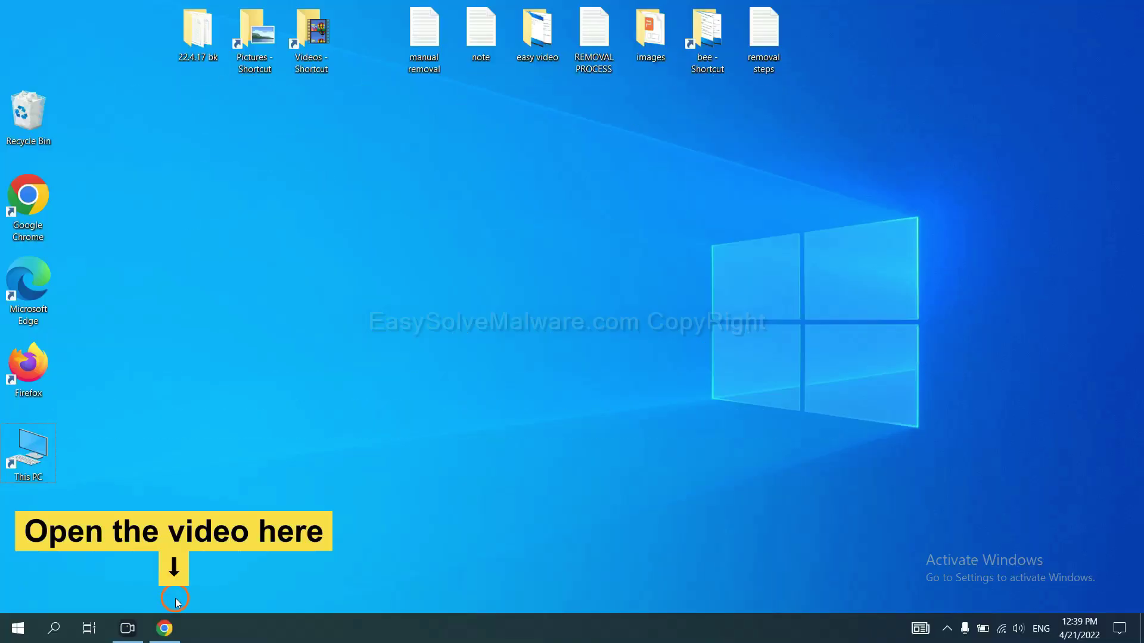
Step: Switch to Chrome, open the removal guide linked in the YouTube video's description, and download SpyHunter for Windows
click(167, 625)
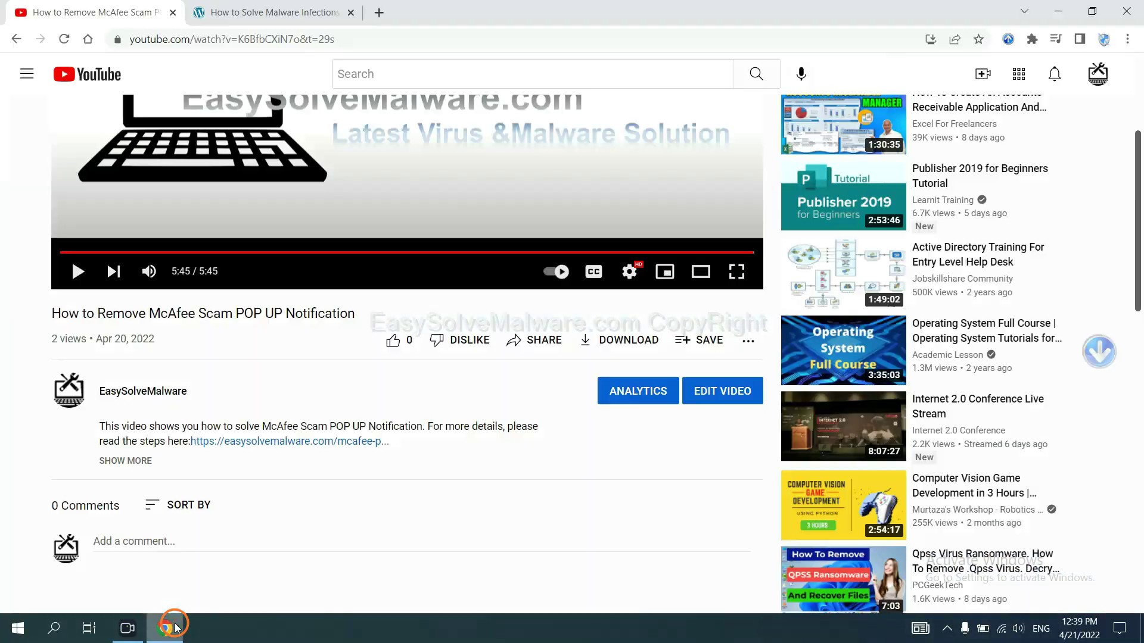
click(316, 443)
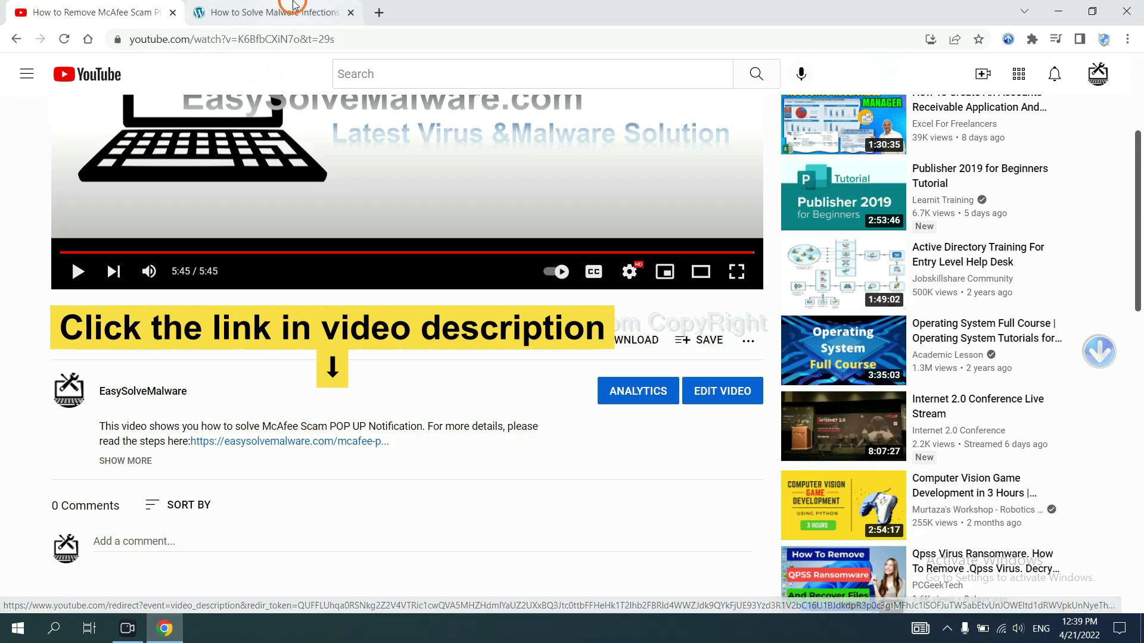
scroll(1135, 304, down, 4)
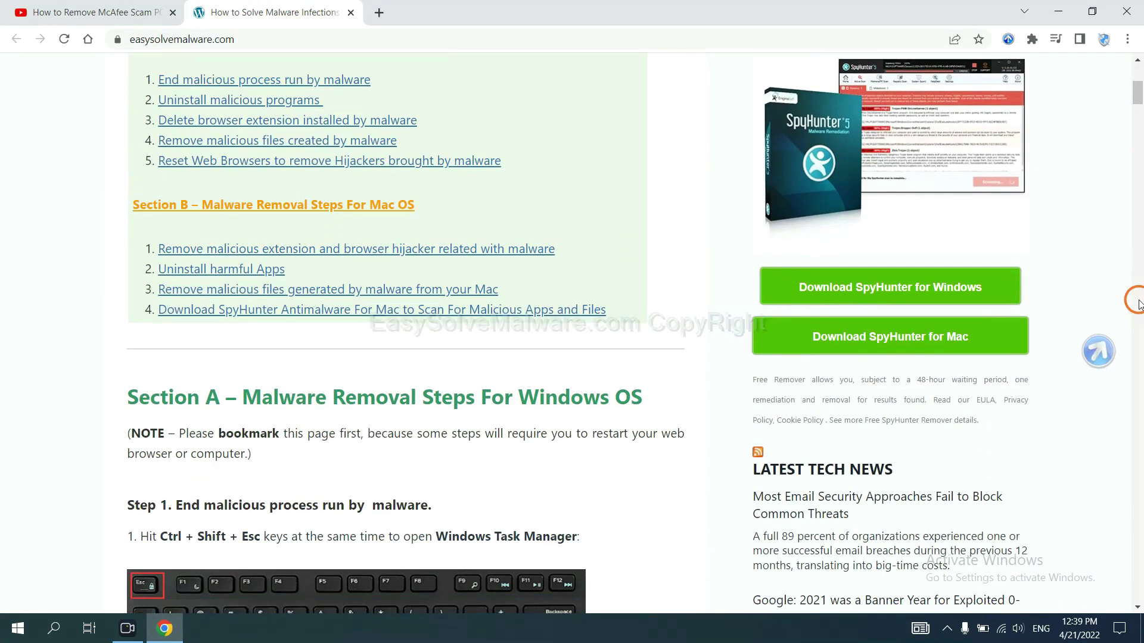
click(972, 285)
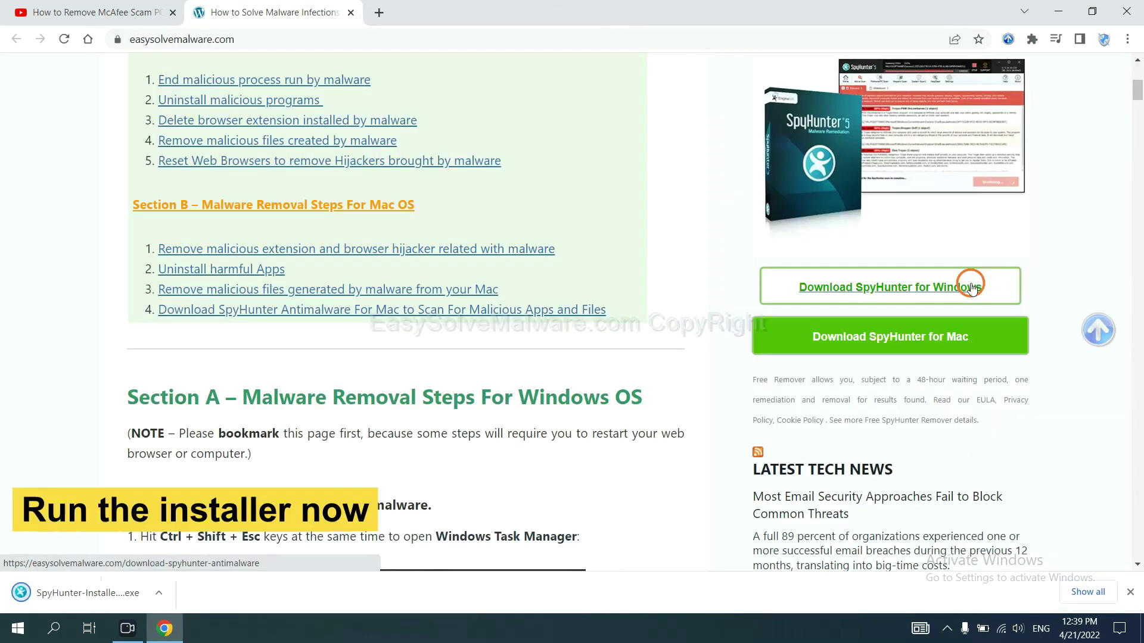
Step: Install SpyHunter 5 from the downloaded installer in English, accepting the EULA and Privacy Policy
click(72, 595)
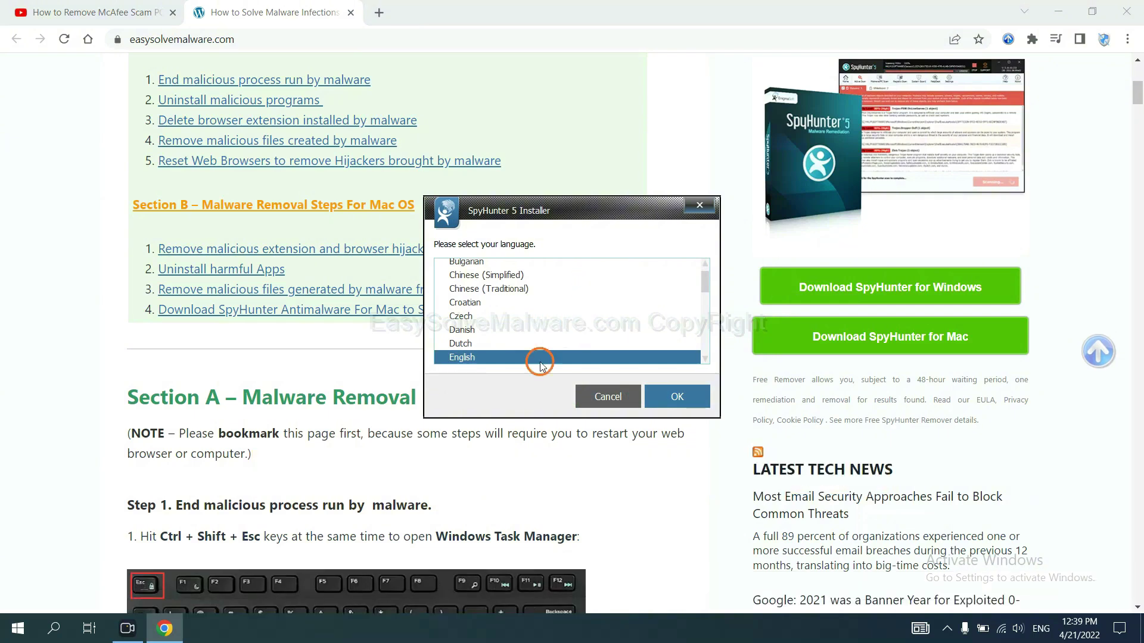
click(660, 396)
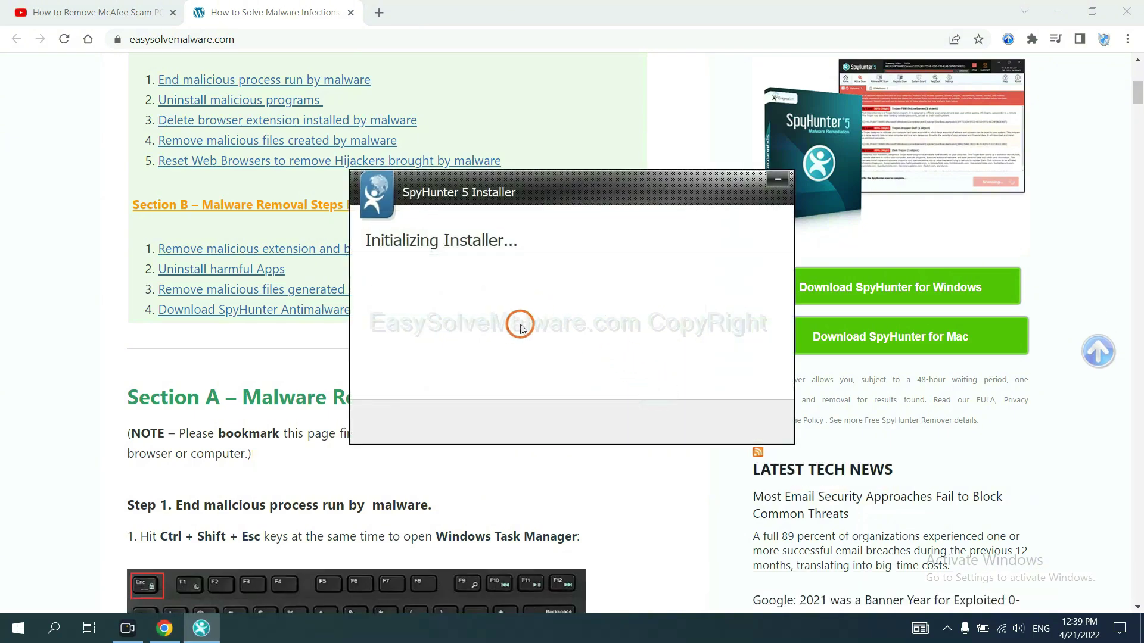
click(491, 331)
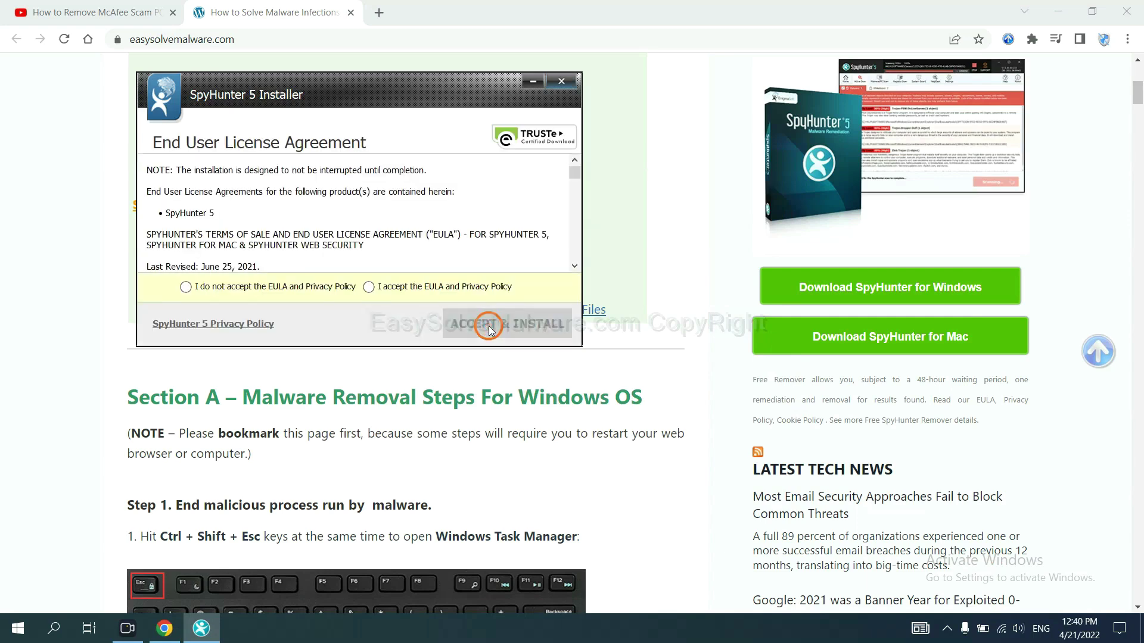
click(369, 286)
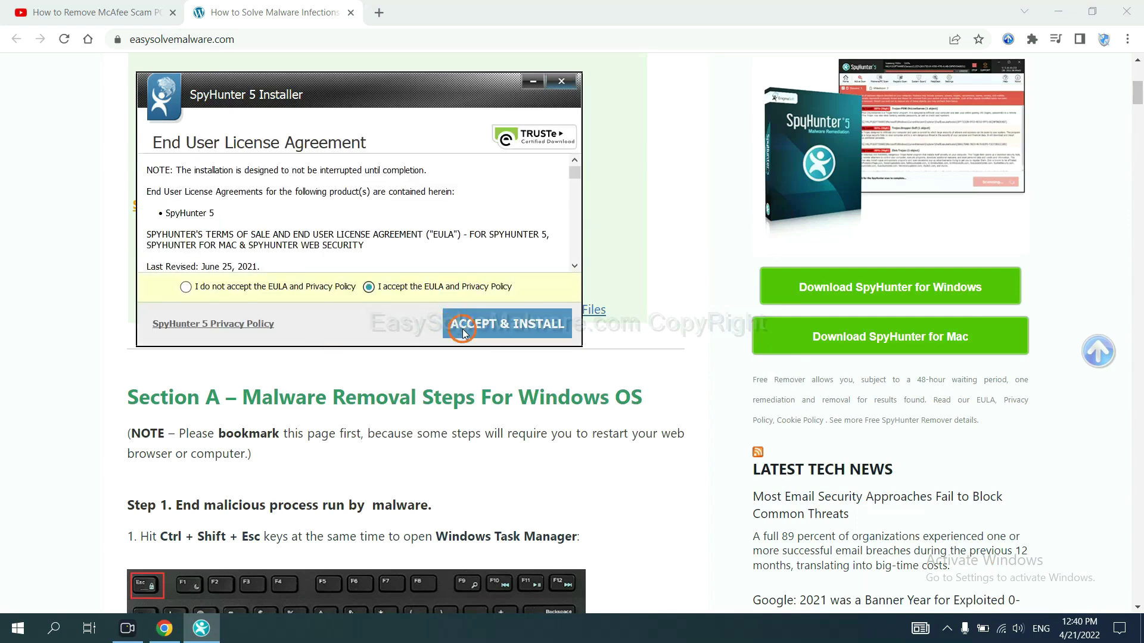
click(464, 331)
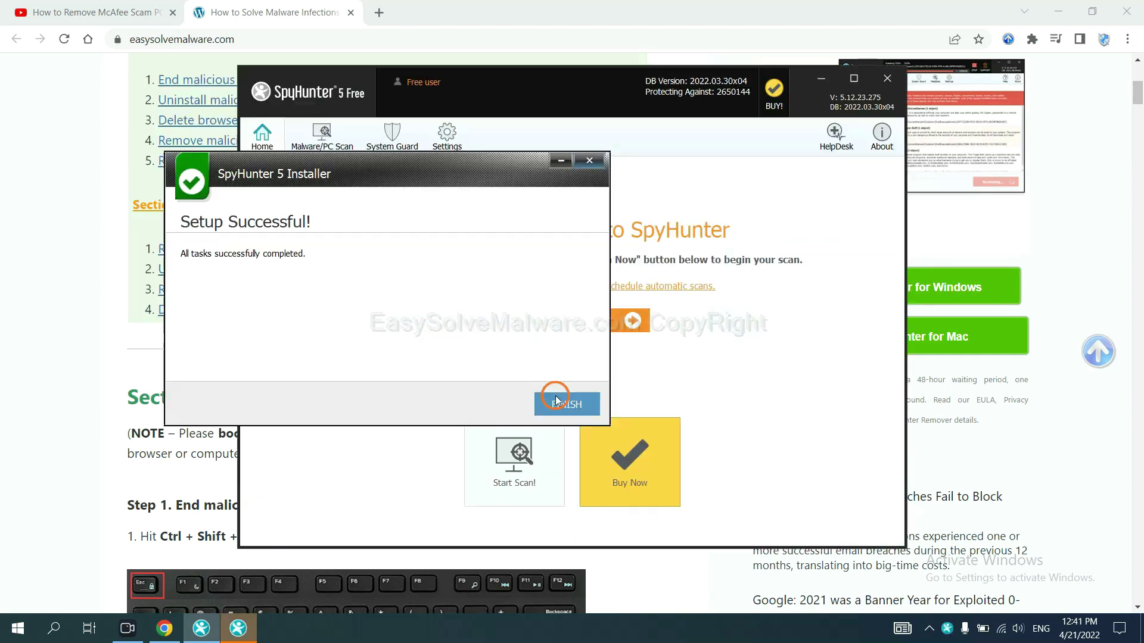
click(562, 411)
Step: Start a SpyHunter scan and continue past the unknown objects with remove360.bat set to Disable
click(563, 325)
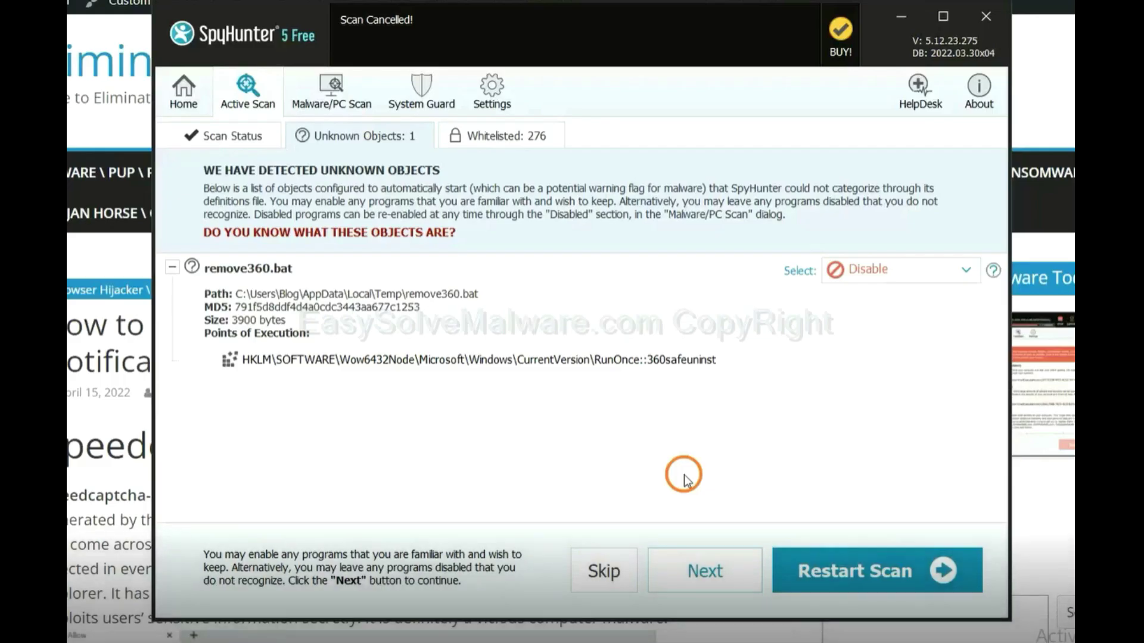
click(703, 569)
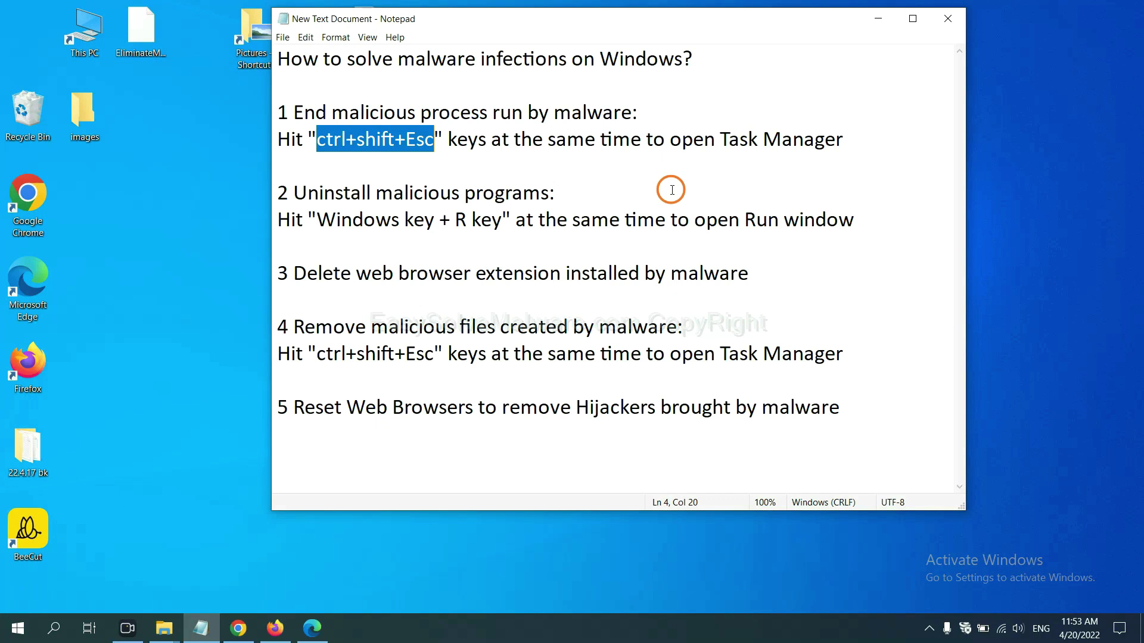
Step: Open Task Manager and pick the Usermode Font Driver Host process as the task to end
click(410, 141)
drag(433, 140, 318, 143)
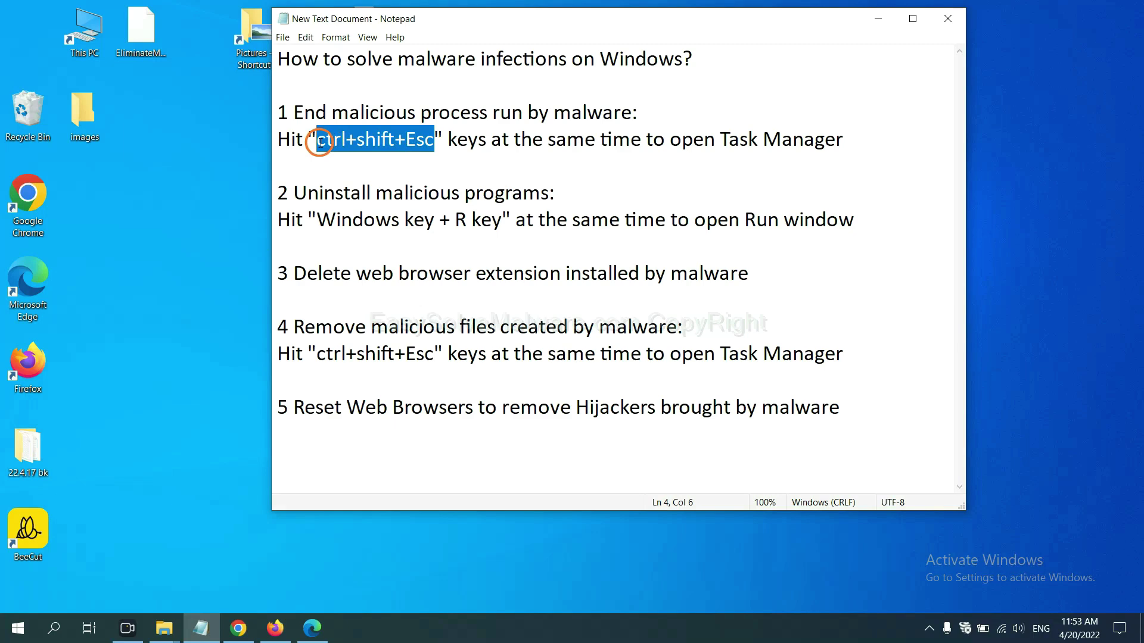
key(ctrl+shift+Escape)
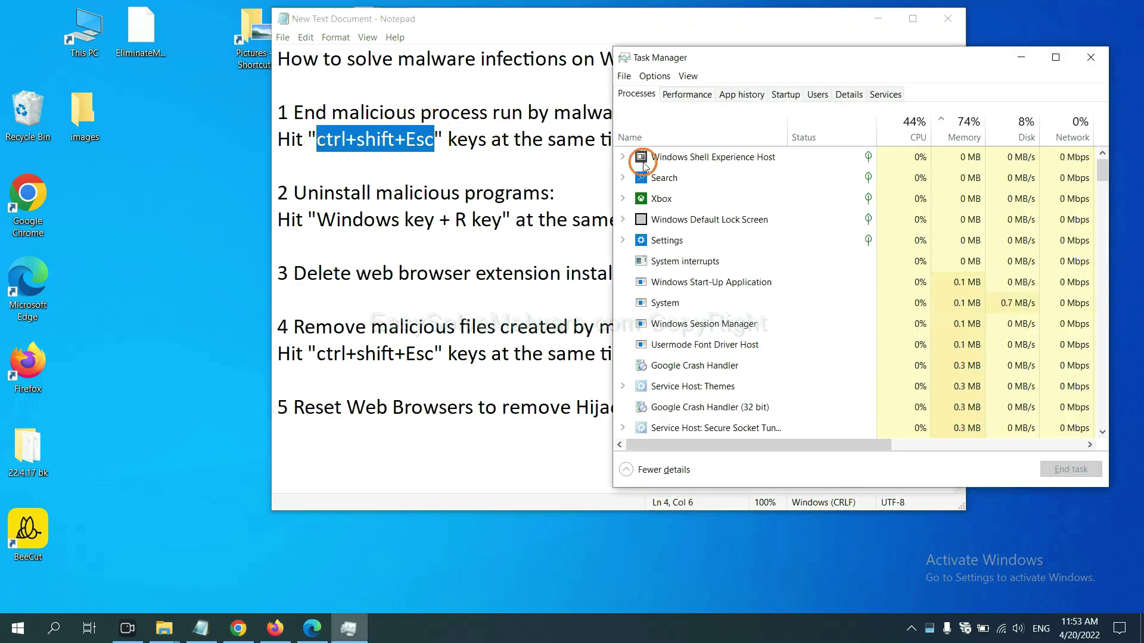
click(764, 302)
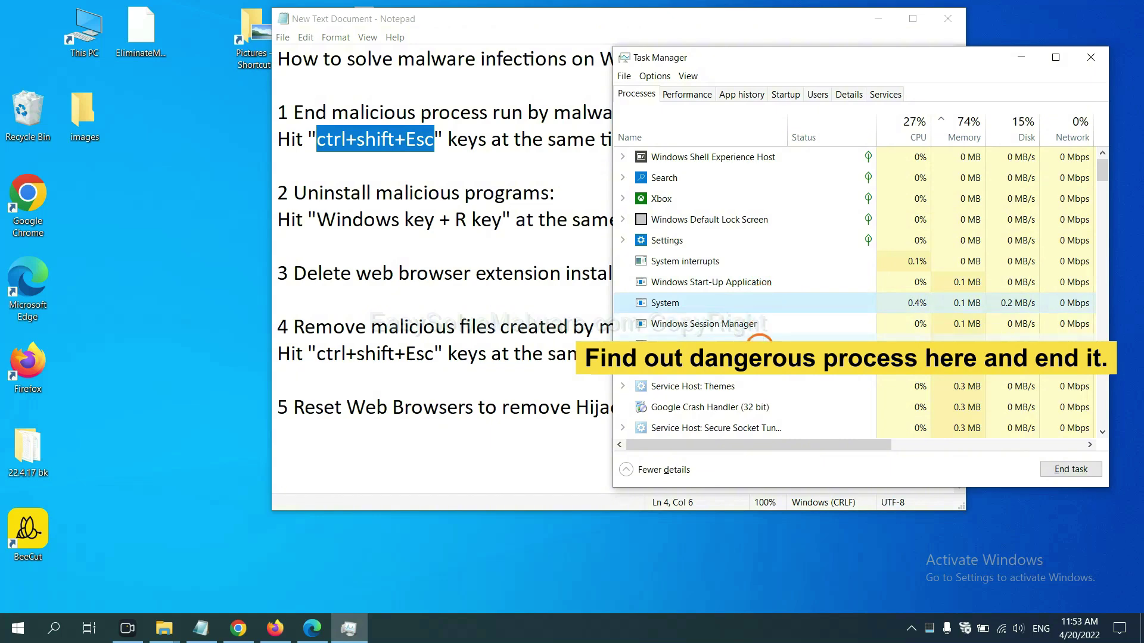
click(760, 344)
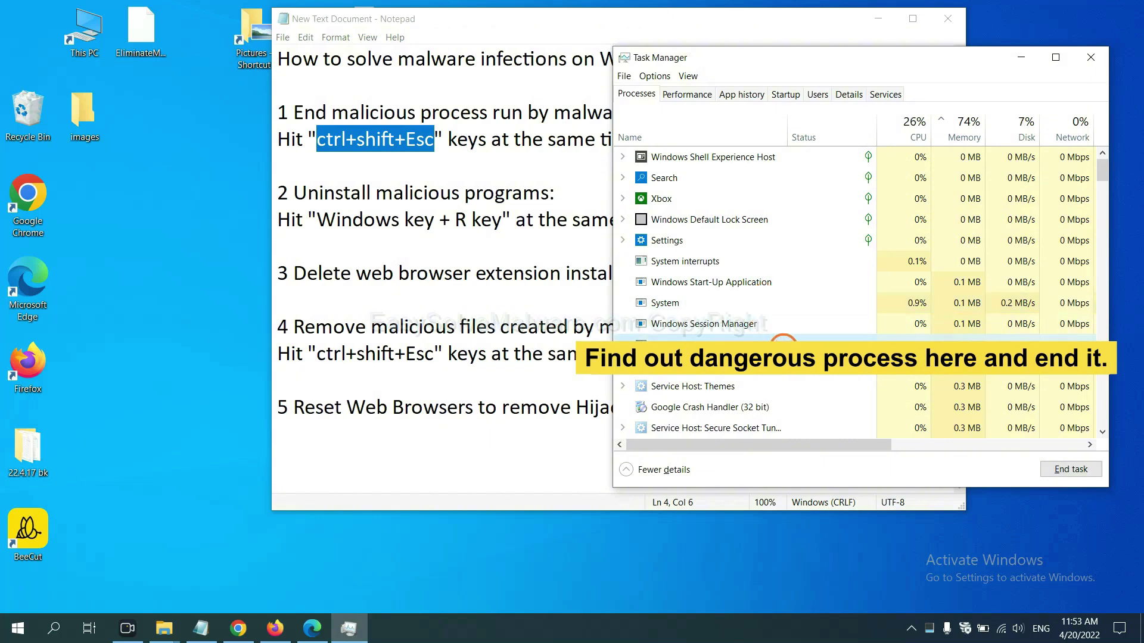
click(1083, 470)
click(1085, 58)
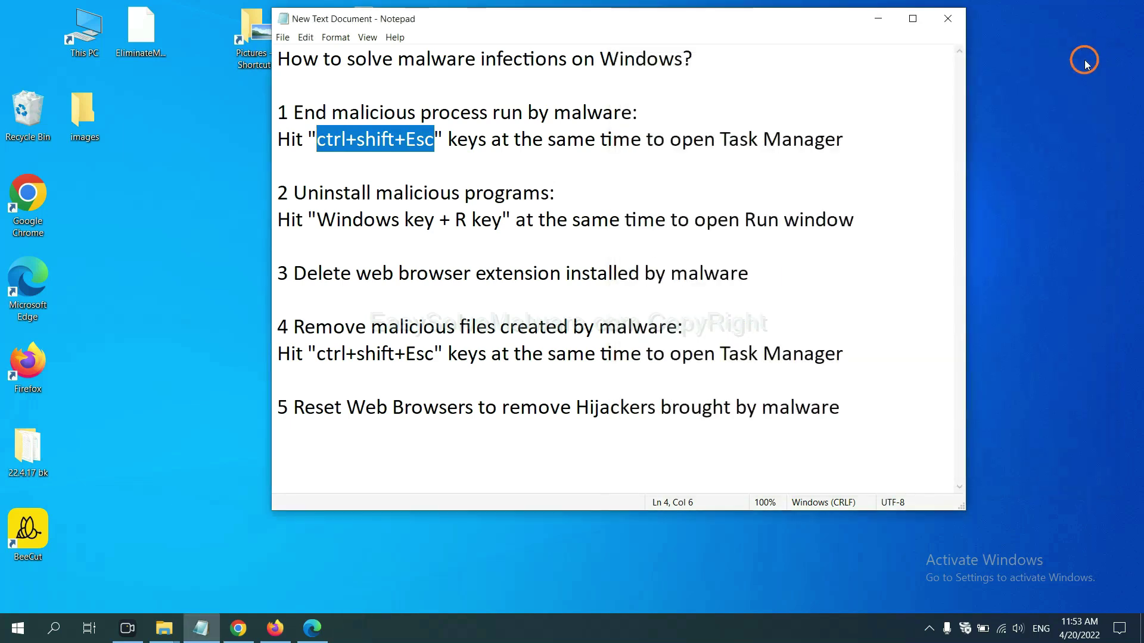
Step: Highlight the Run window instruction under item 2 of the notes and launch control panel from the Run dialog
key(Down)
key(Down)
key(Down)
key(Down)
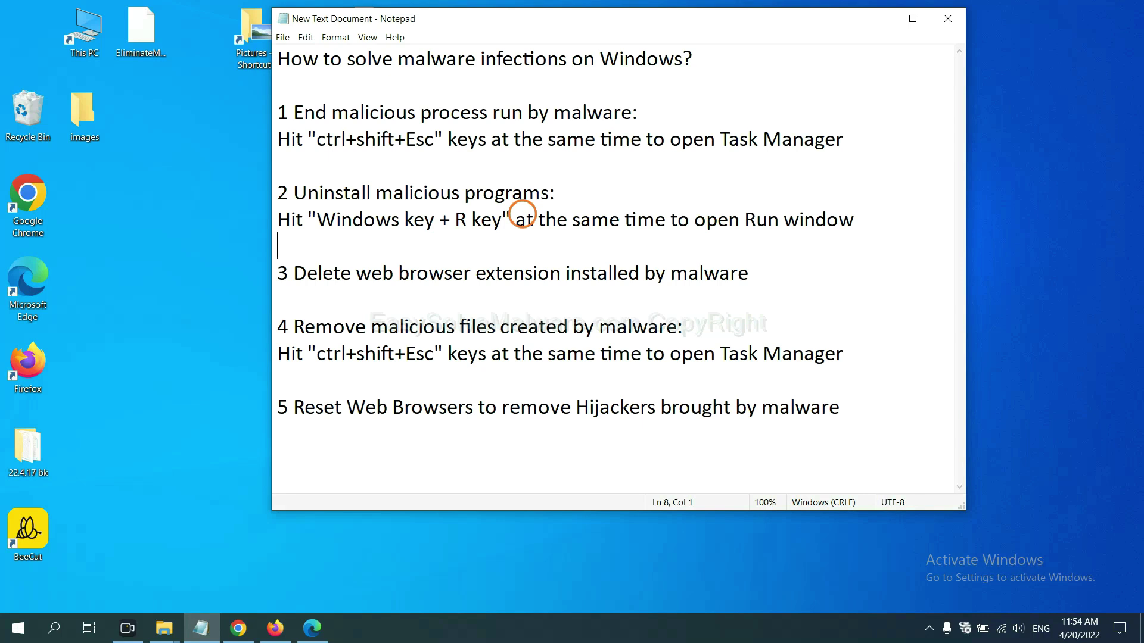
drag(316, 220, 502, 227)
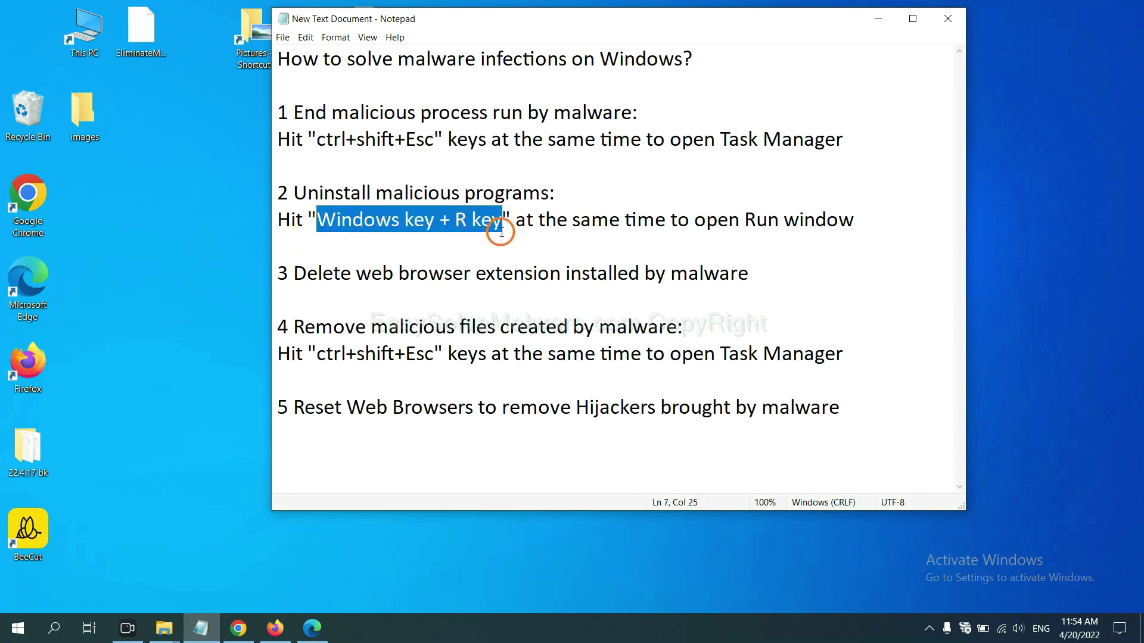
key(super+r)
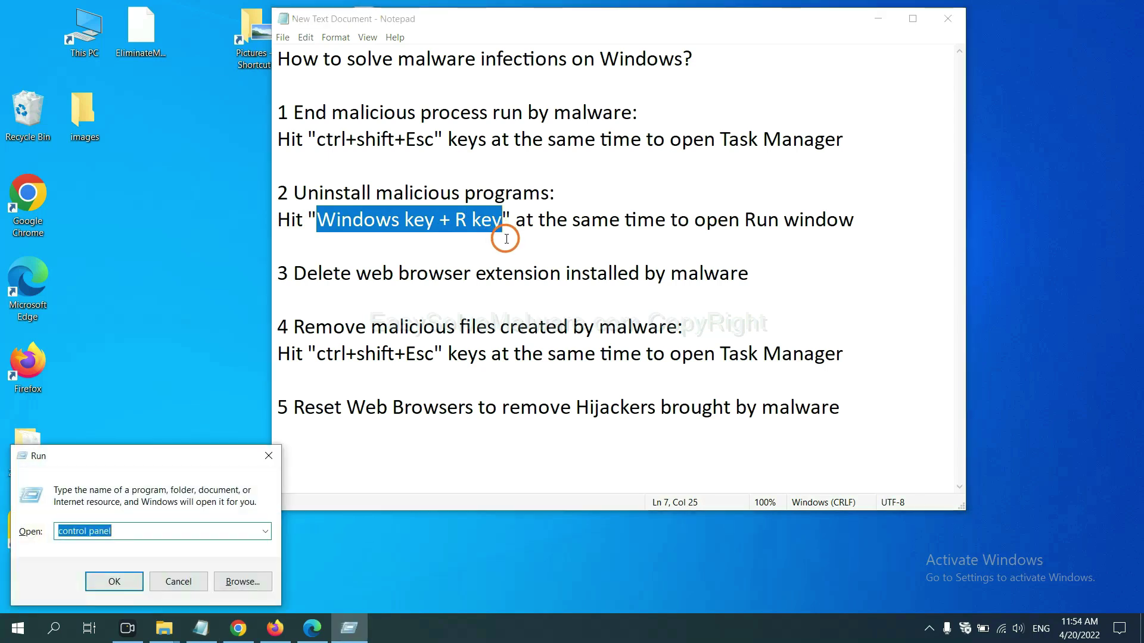
drag(128, 464, 874, 200)
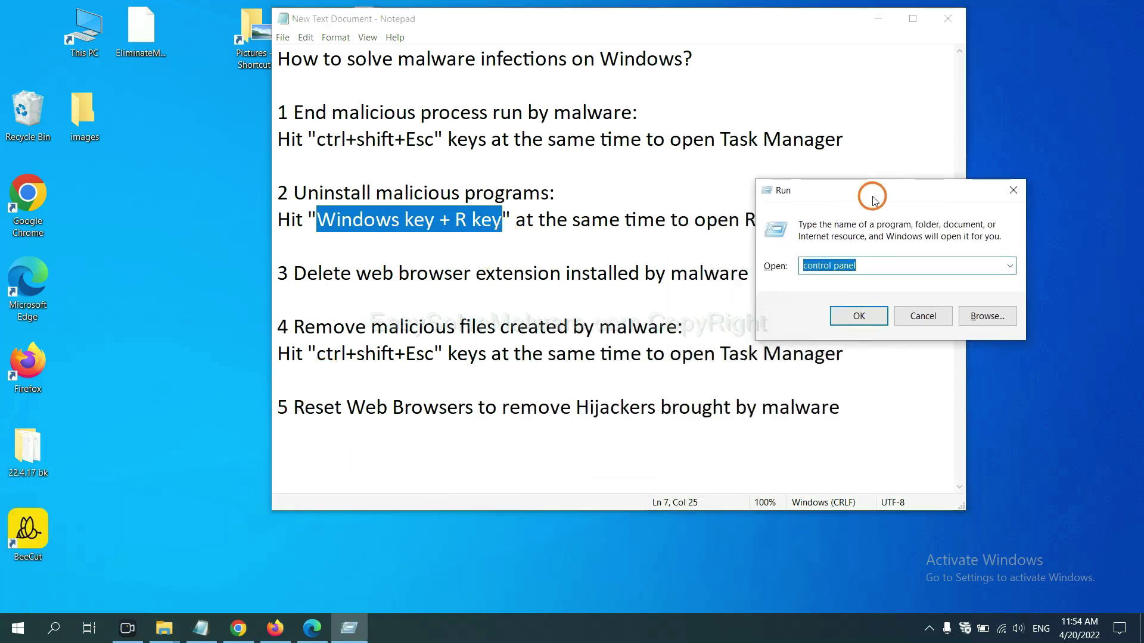
click(881, 265)
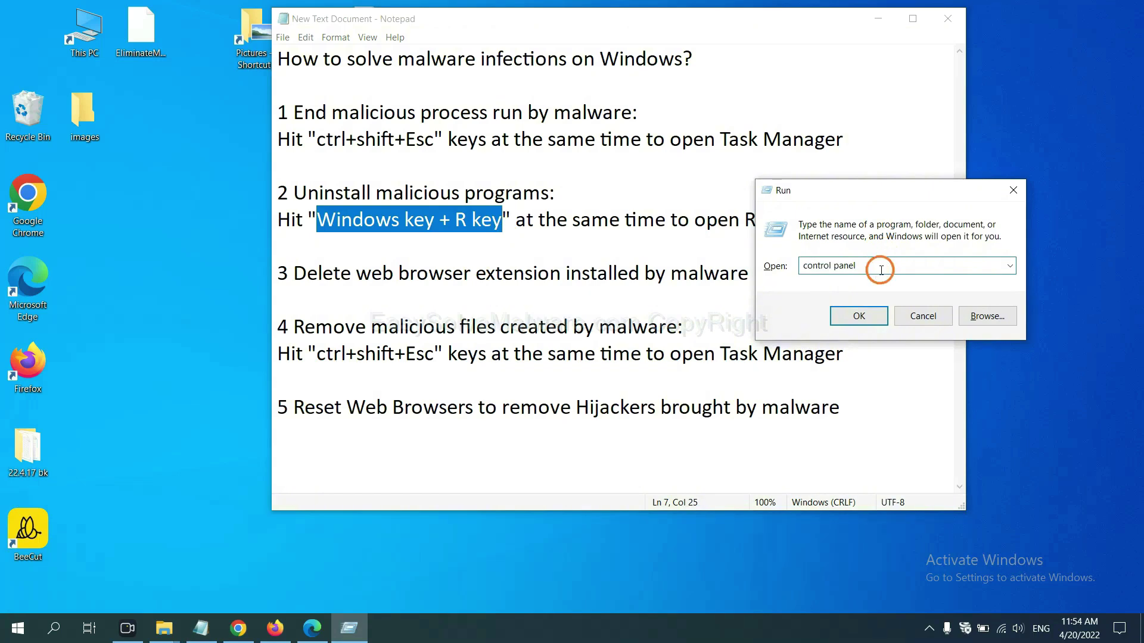
drag(881, 265, 783, 266)
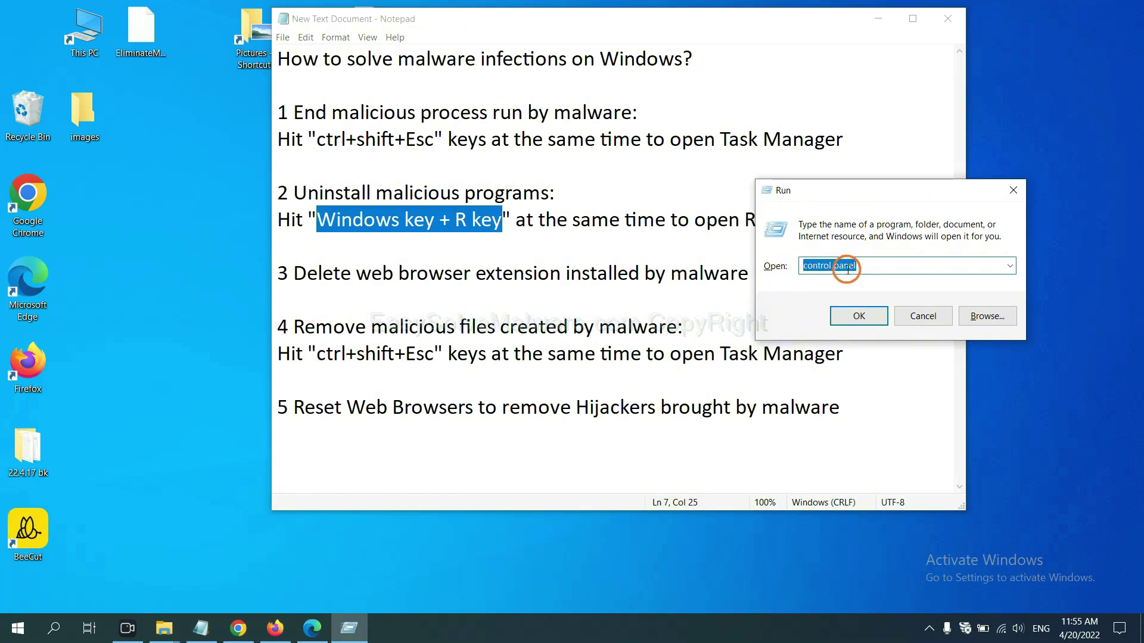
click(856, 317)
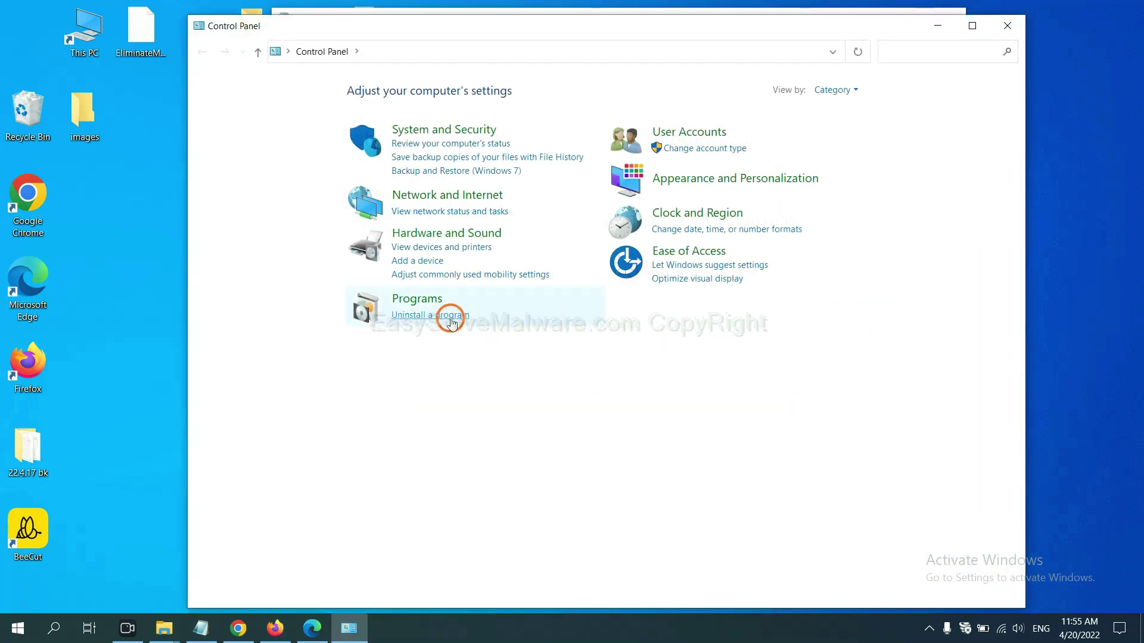
Step: Open the list of installed programs and select Xiph.Org Open Codecs 0.85.17777 as the uninstall candidate
click(451, 316)
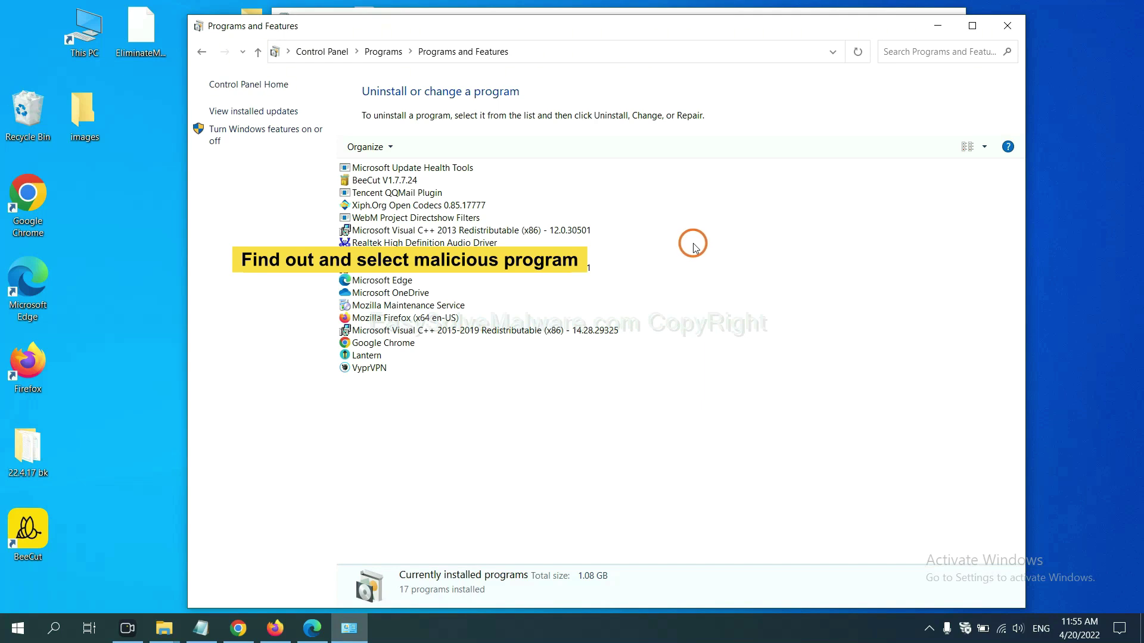
click(448, 205)
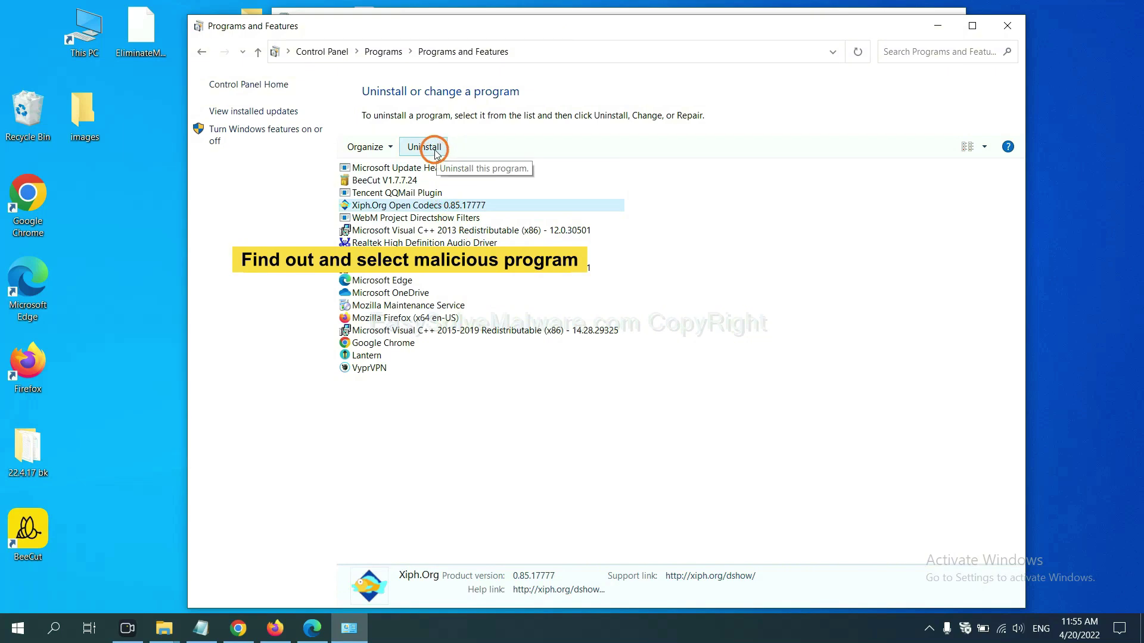
click(1010, 30)
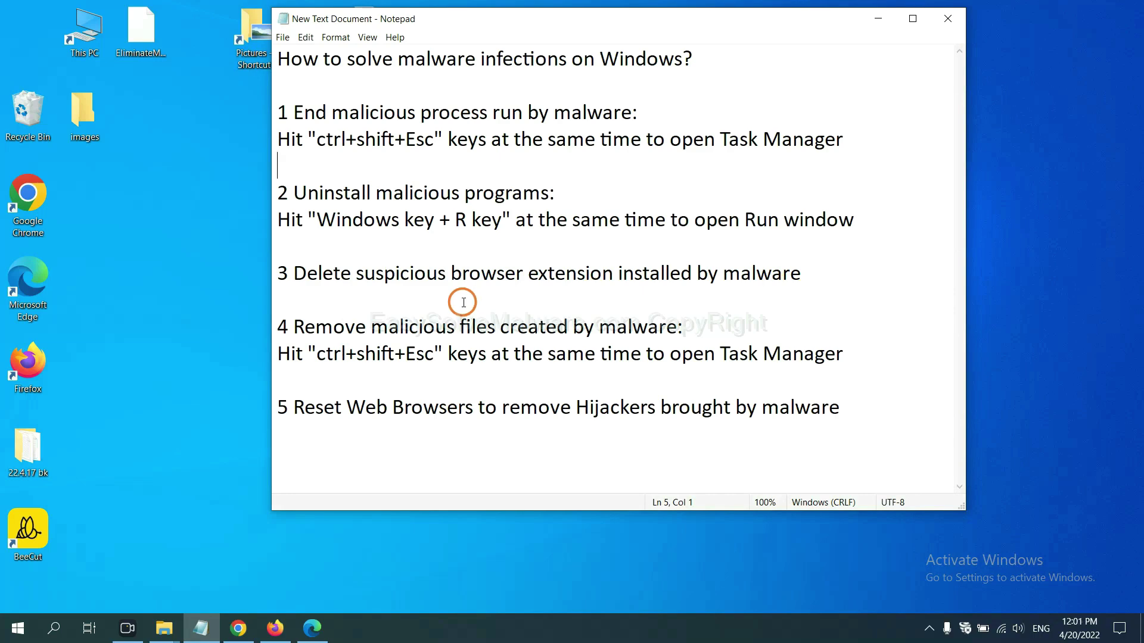
Step: Switch to Chrome and open its Extensions page to locate suspicious extensions
click(238, 627)
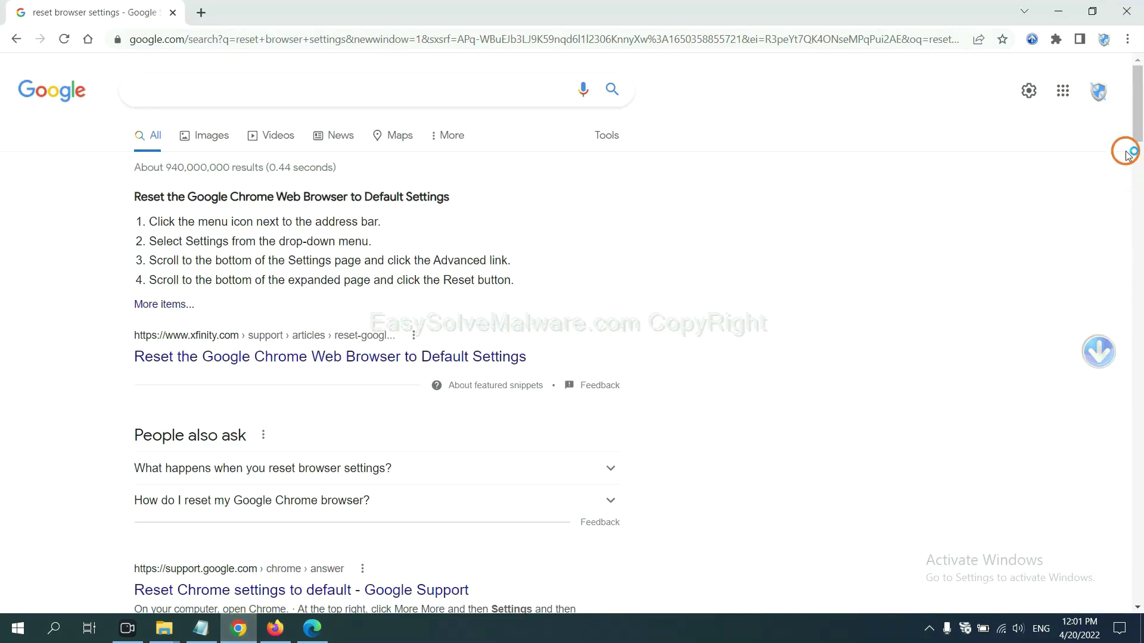
click(1127, 40)
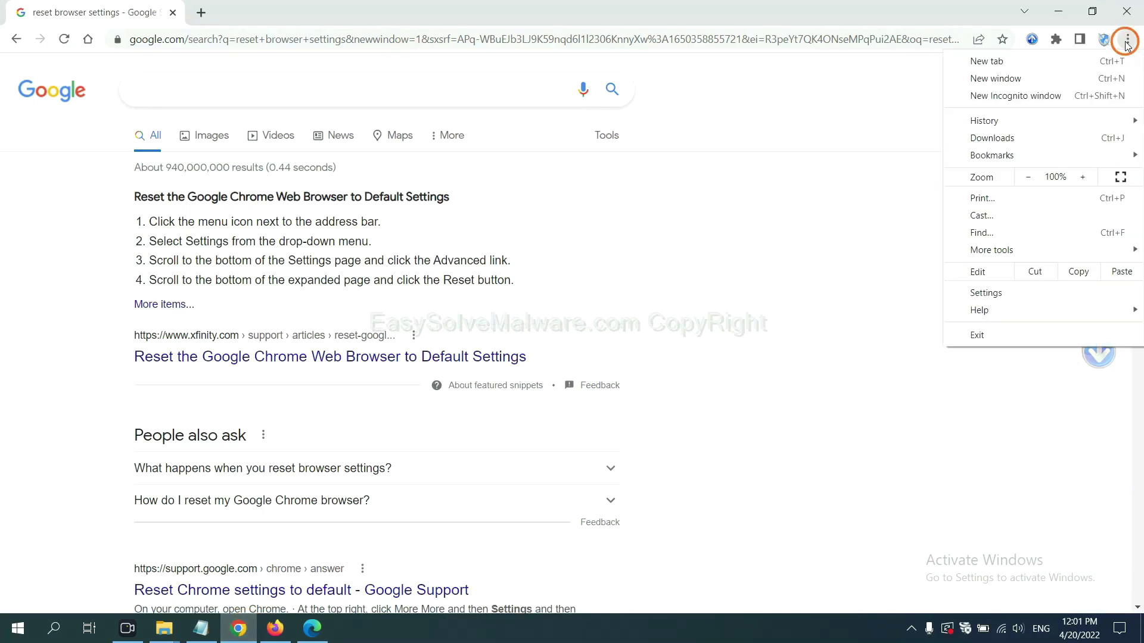
mouse_move(1027, 251)
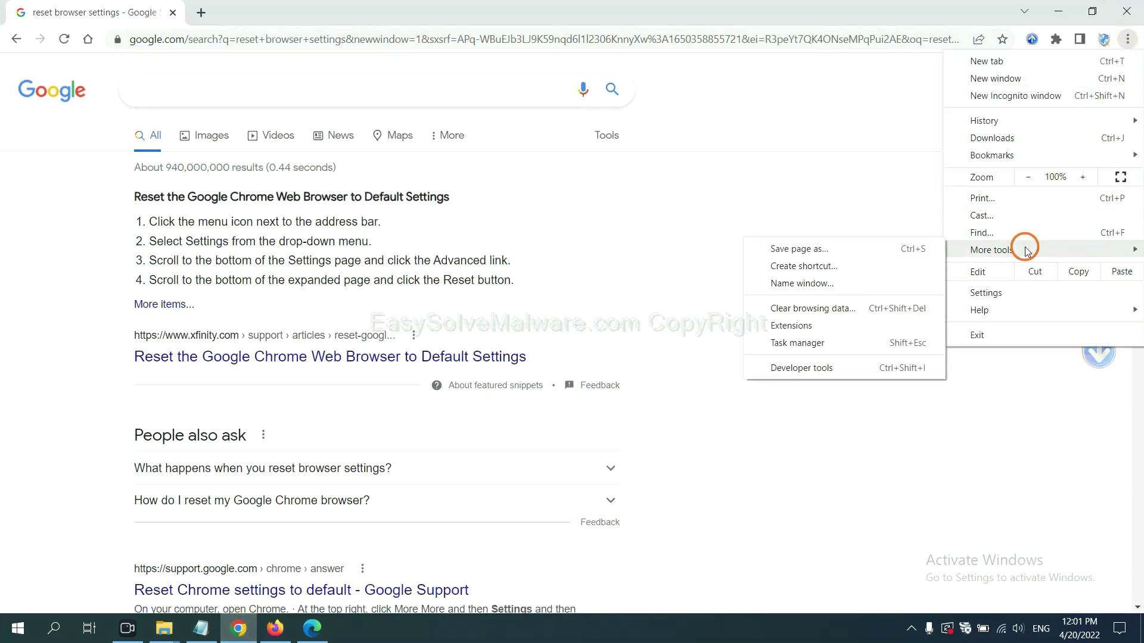
click(844, 325)
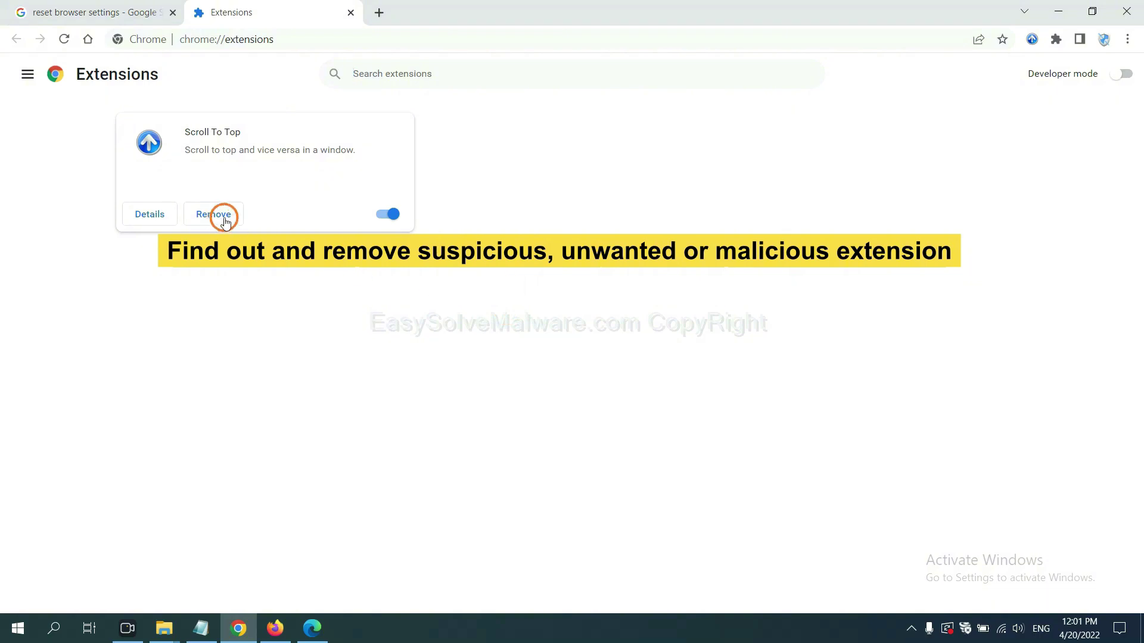
Step: Switch to Firefox, open Add-ons and themes, and show the removal options for the GIPHY for Firefox extension
click(275, 627)
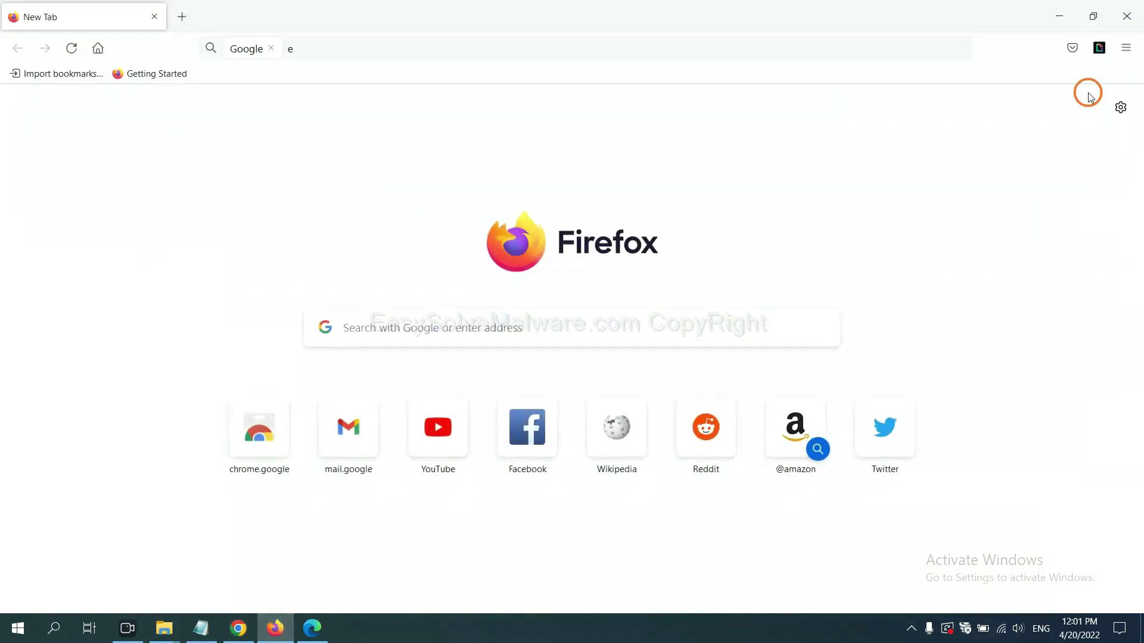
click(1132, 49)
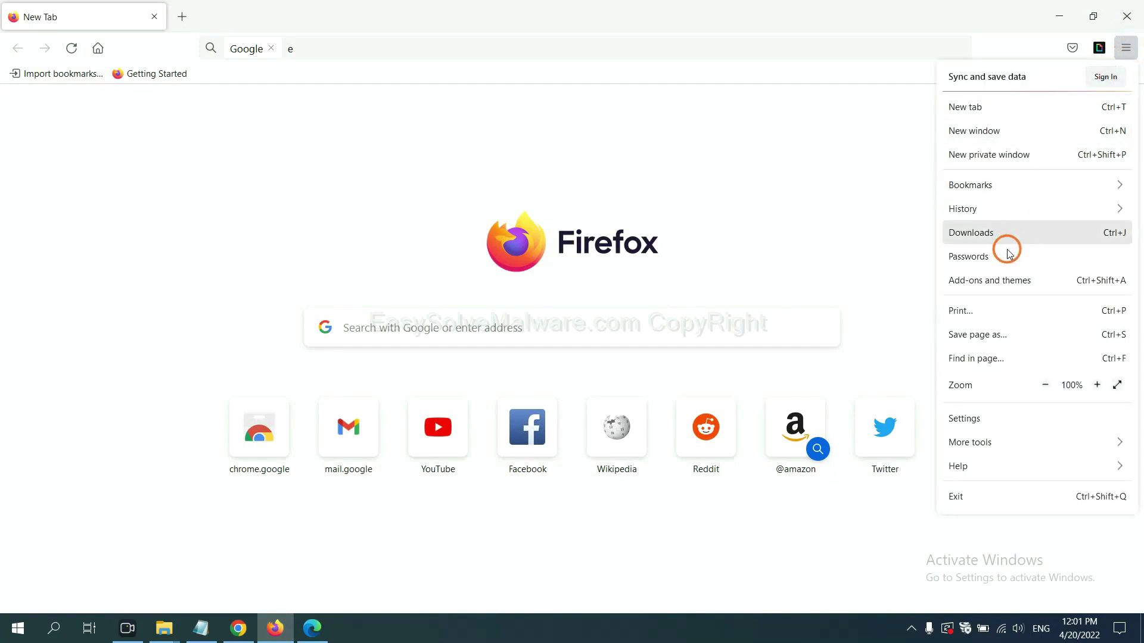
click(1002, 285)
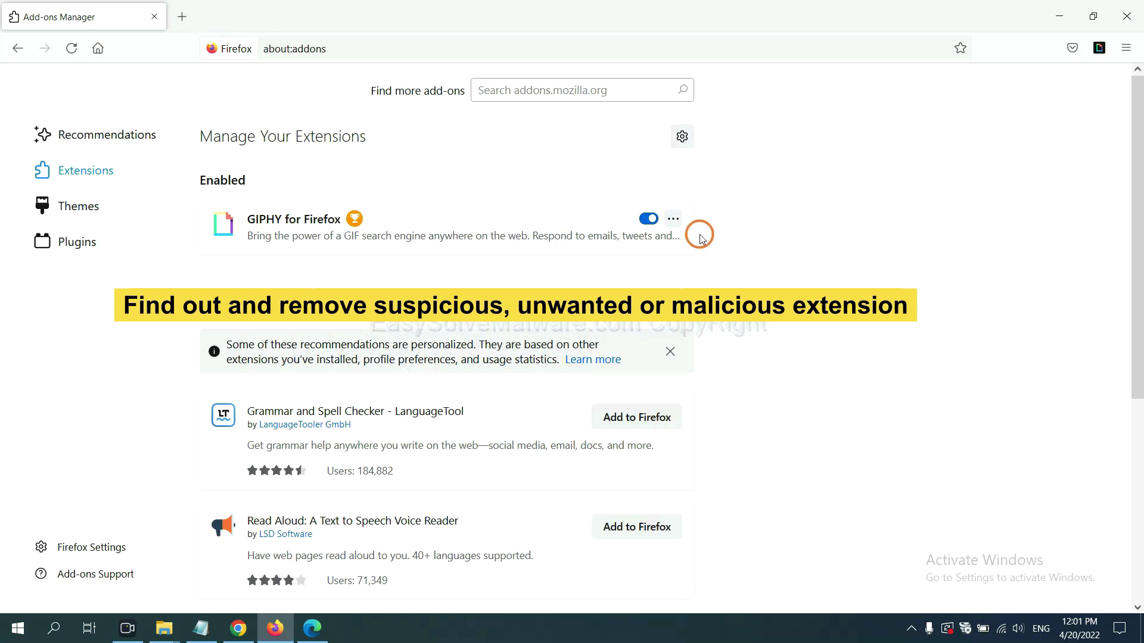
click(673, 221)
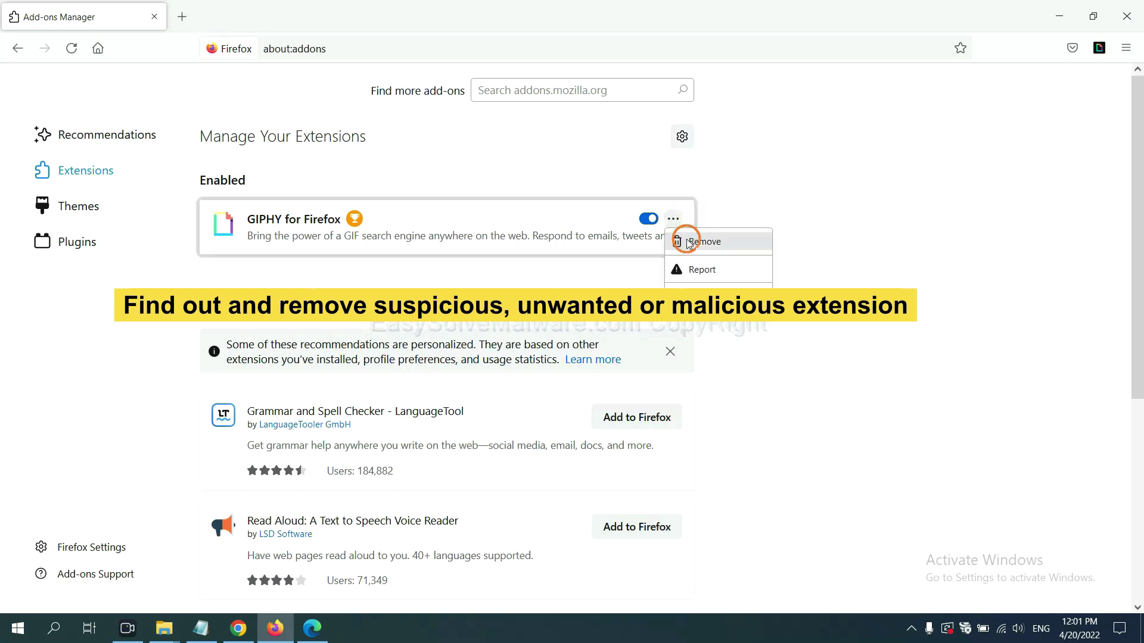
Step: Switch to Microsoft Edge and open its extension management page to check the installed extensions
click(311, 632)
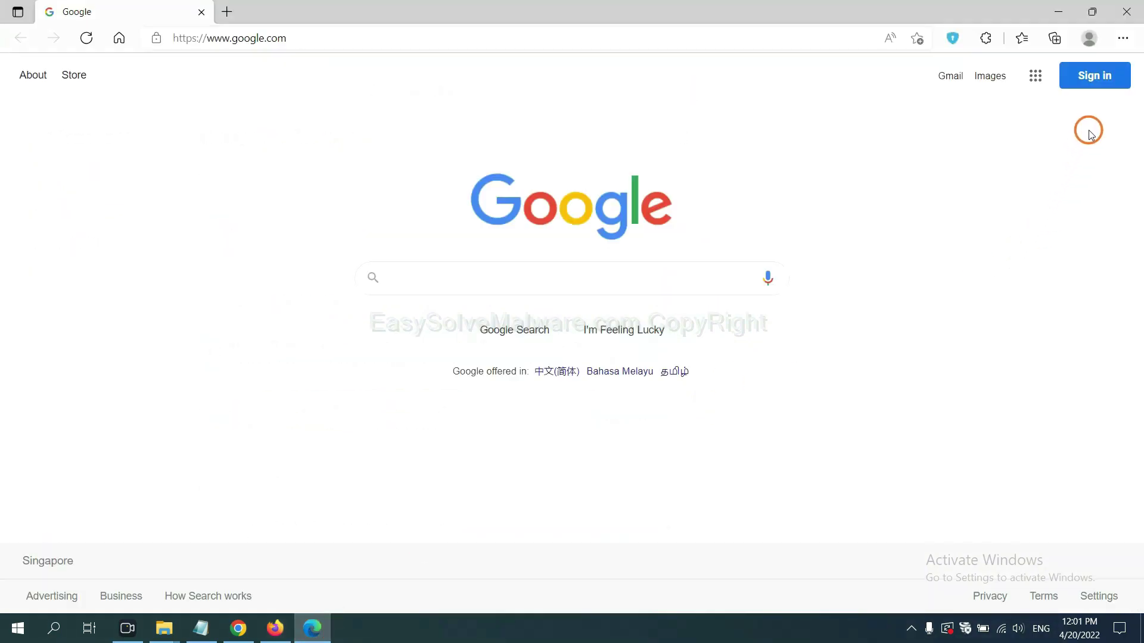
click(1116, 52)
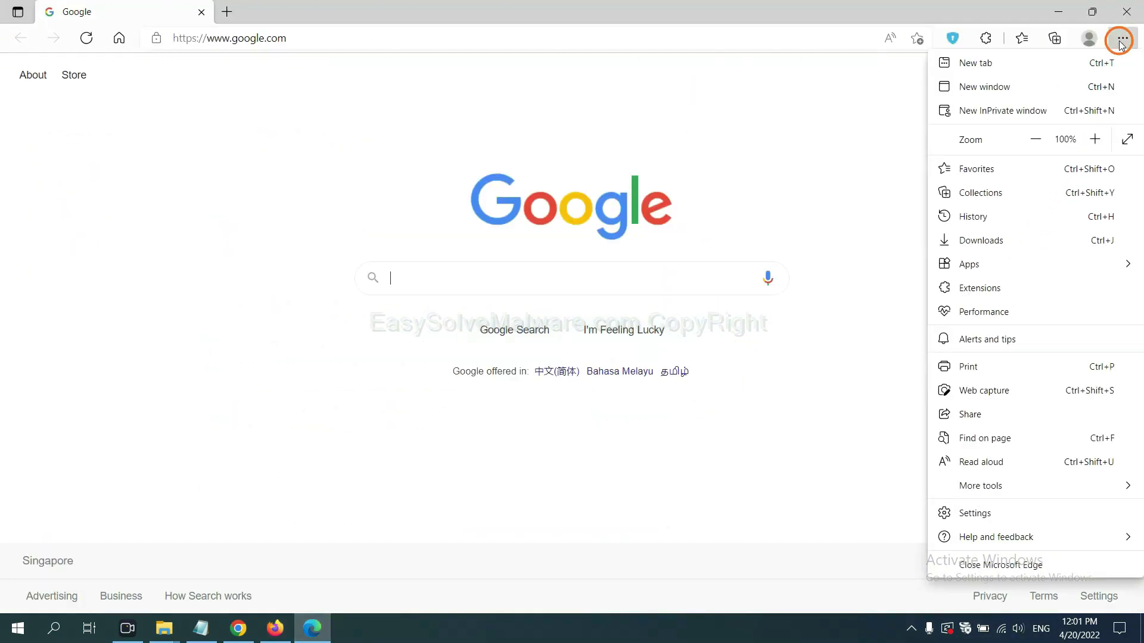
right_click(984, 290)
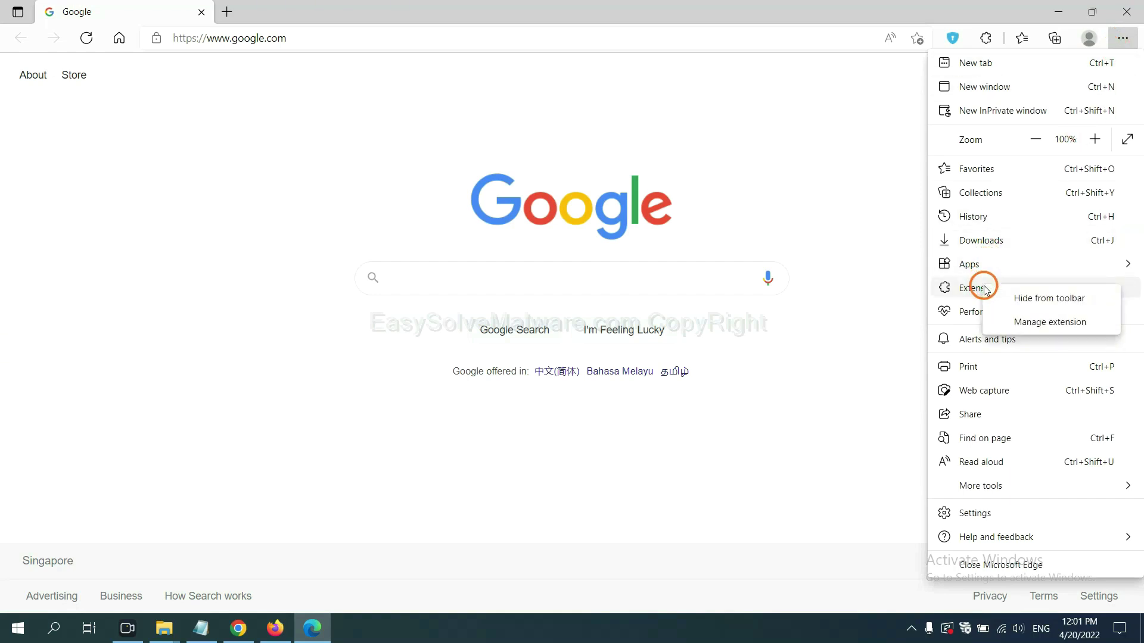
click(1027, 323)
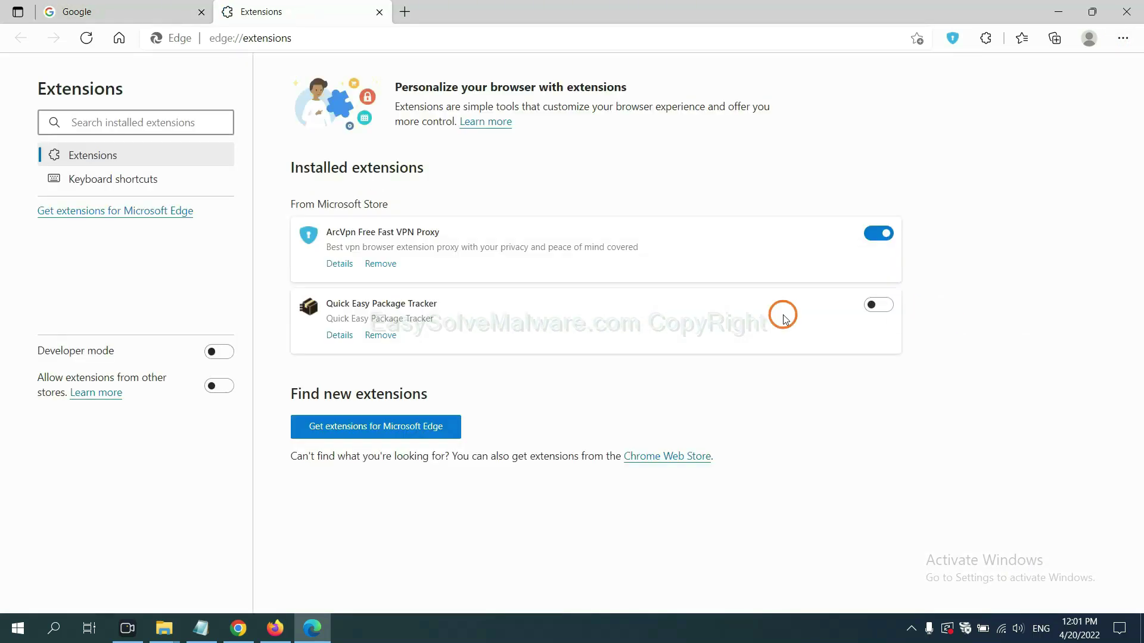
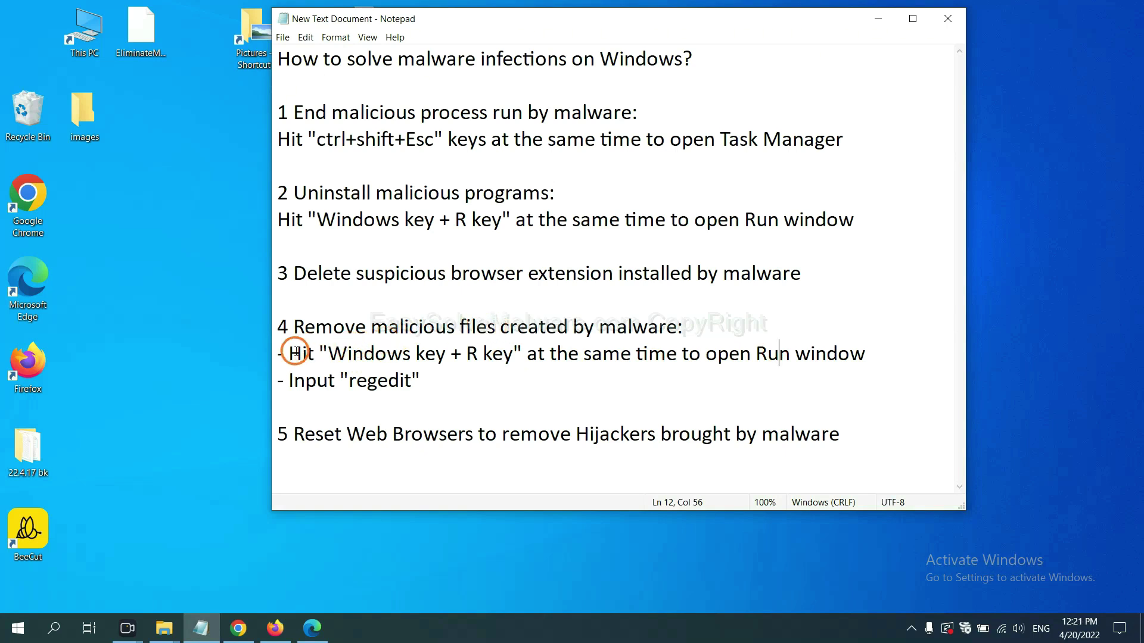
Step: Highlight the Run window instruction under item 4 of the notes and launch regedit from the Run dialog
drag(279, 353, 646, 366)
click(665, 360)
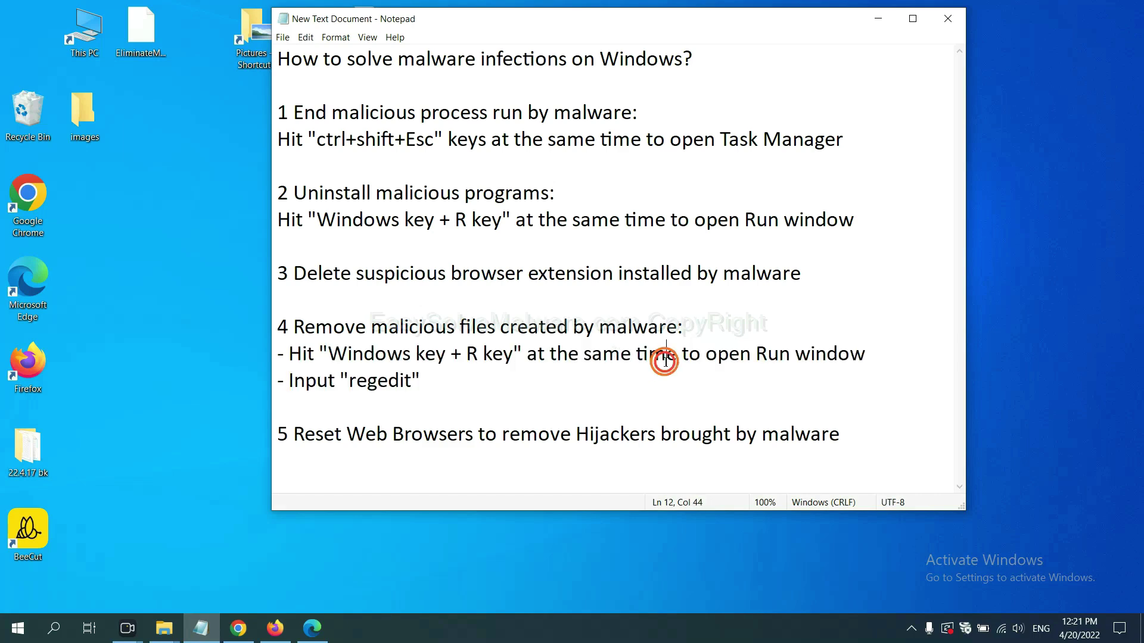
key(super+r)
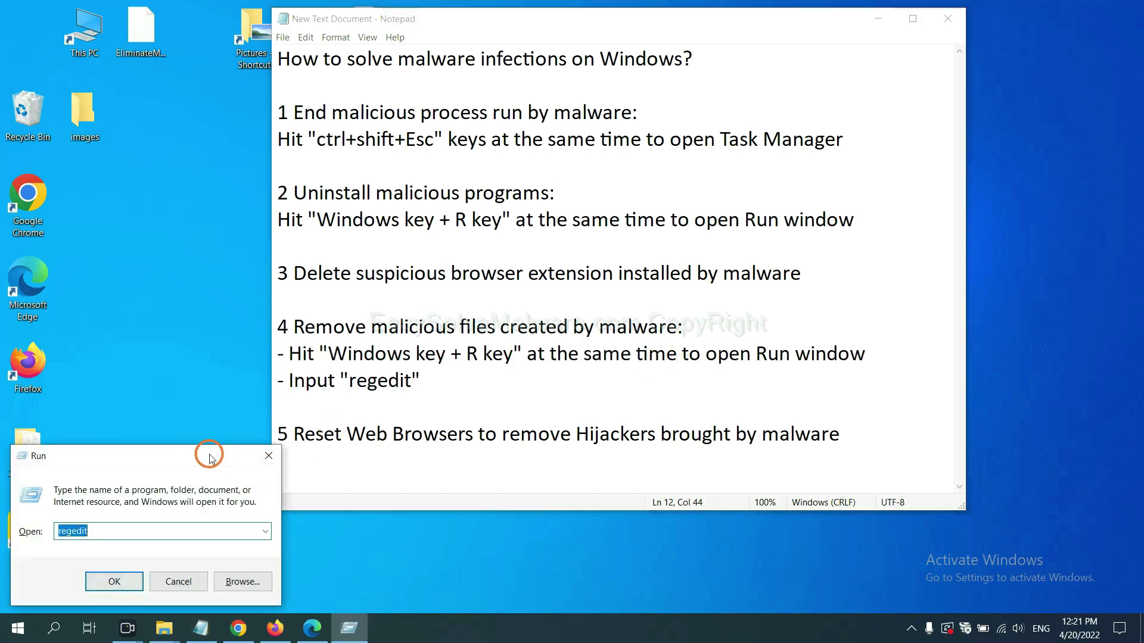
drag(209, 456, 914, 242)
click(858, 305)
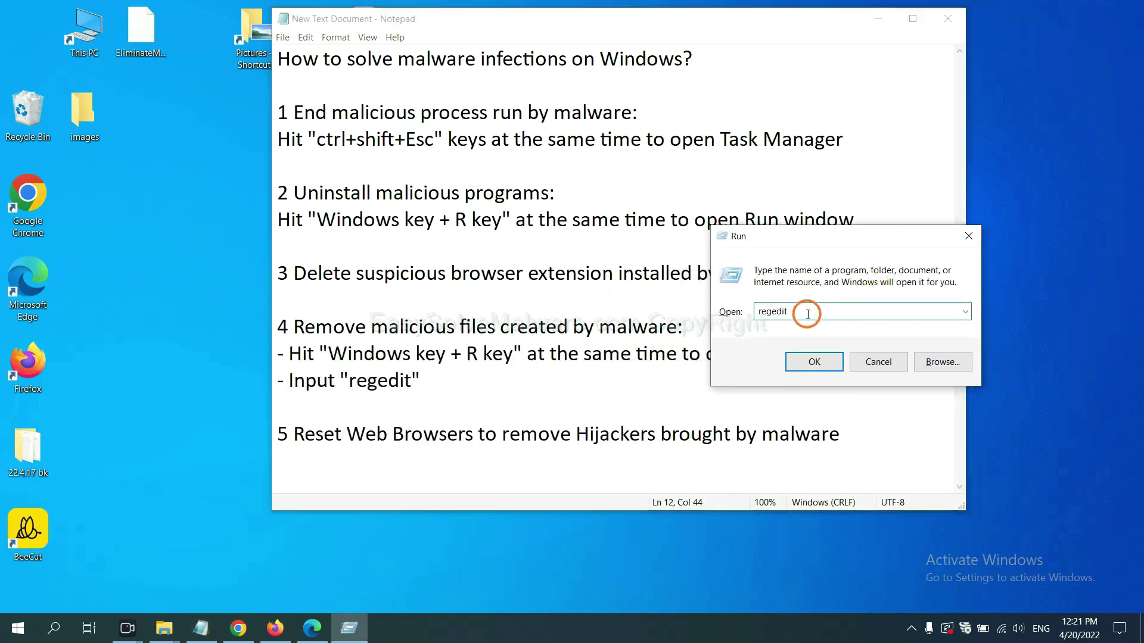
click(814, 361)
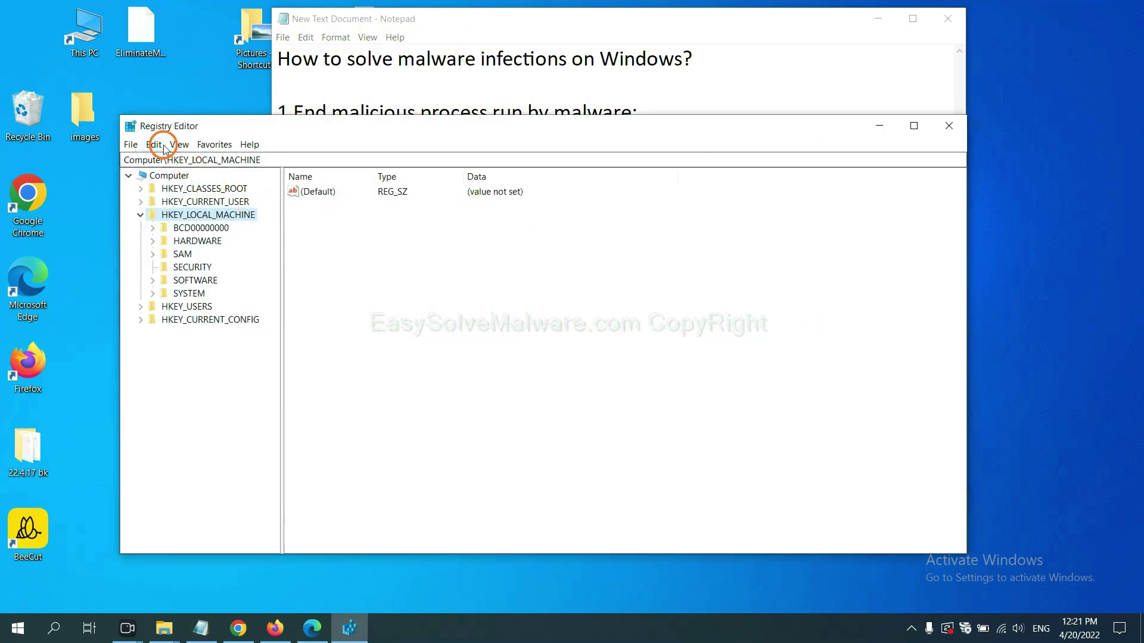
Step: Search the registry for the malware name beginning with "be" and open the options for the matching FEATURE_BROWSER_EMULATION key
click(155, 144)
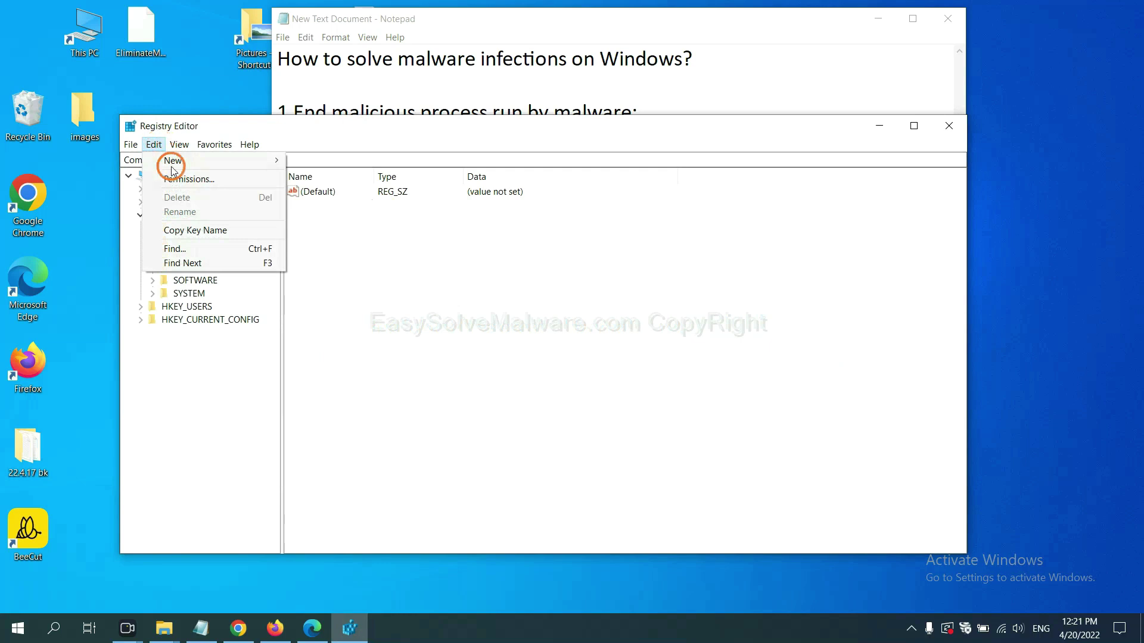
click(201, 250)
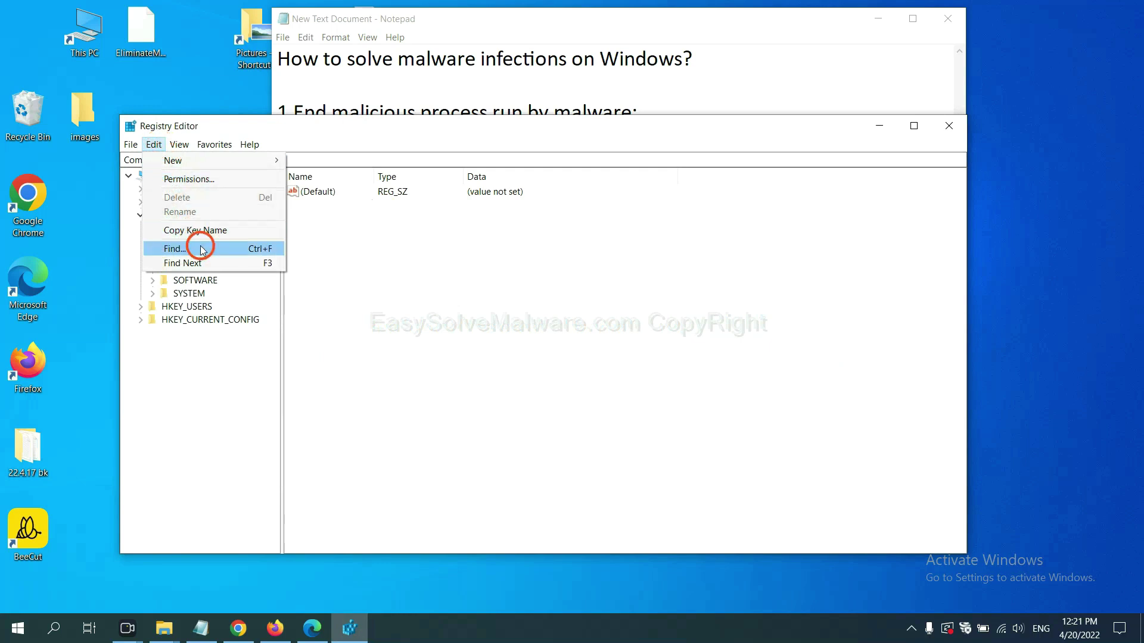
drag(324, 188, 437, 215)
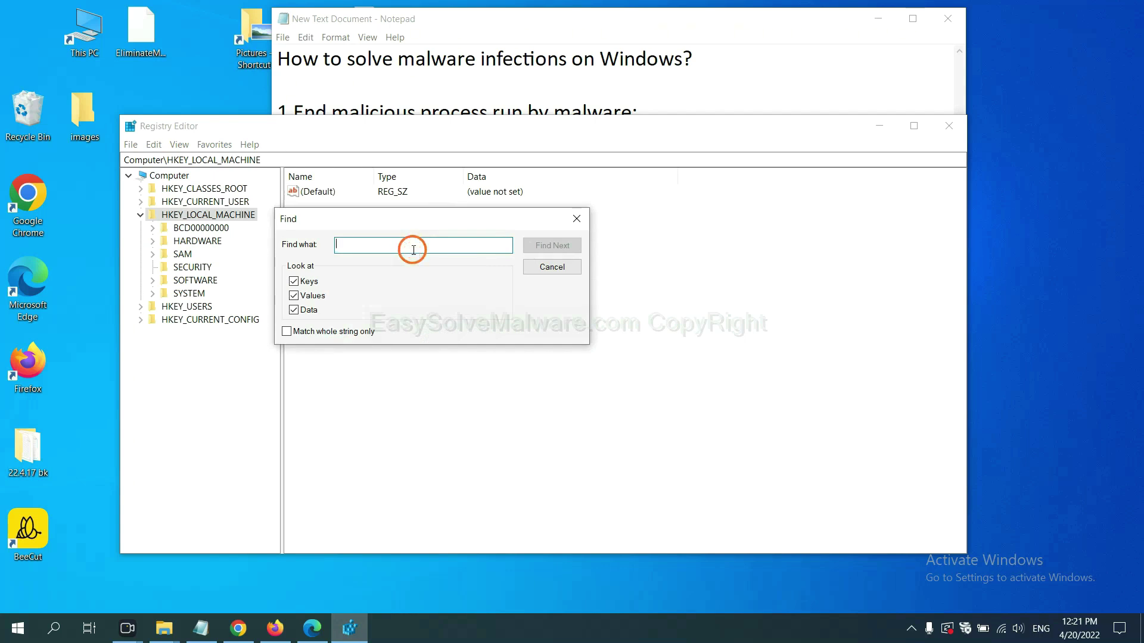
text(be)
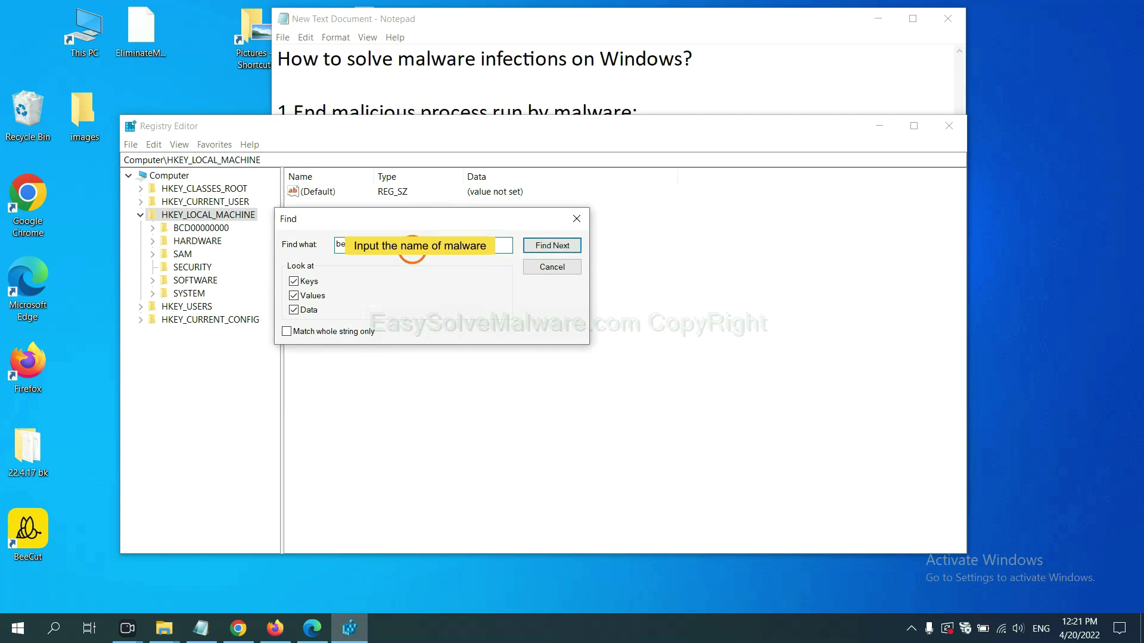
click(549, 247)
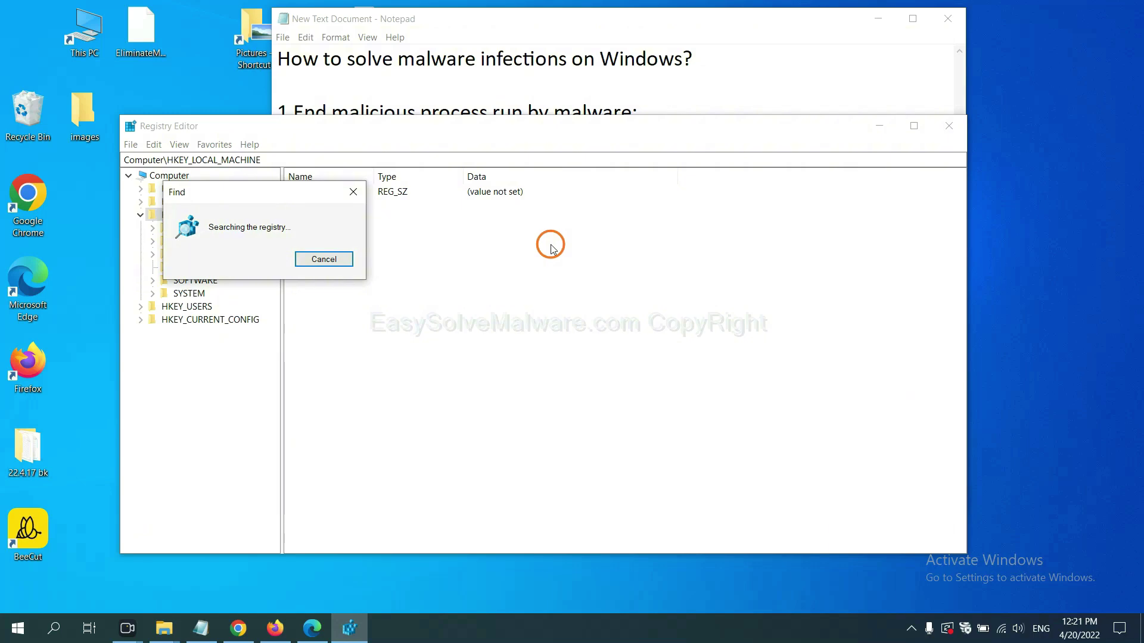
drag(278, 188, 458, 188)
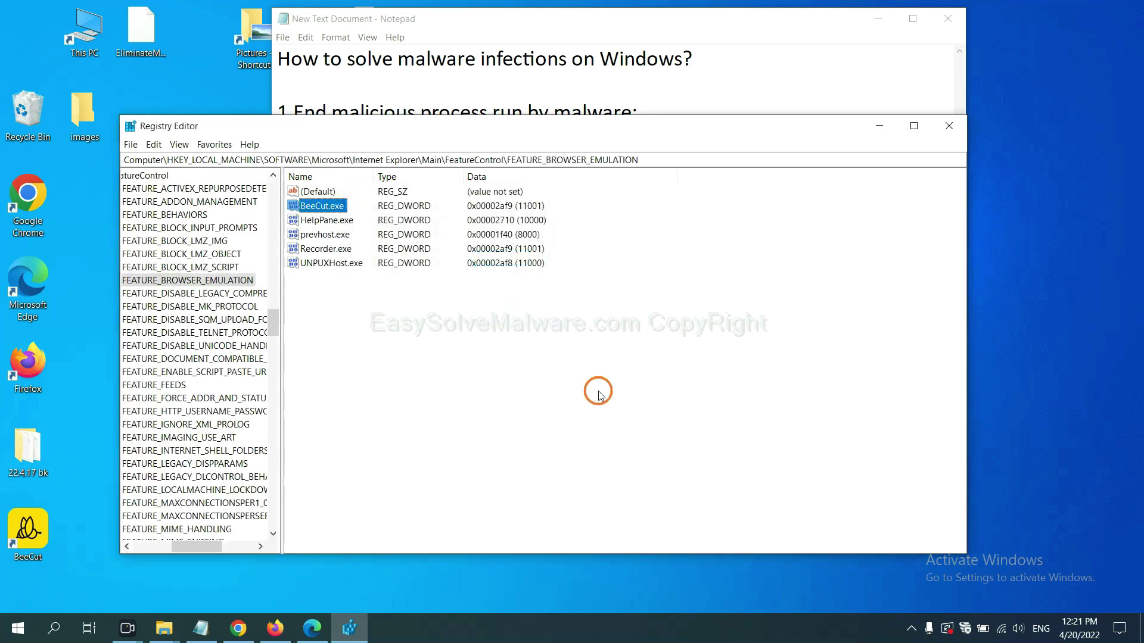
mouse_move(193, 546)
mouse_down()
mouse_move(167, 544)
mouse_move(181, 544)
mouse_up()
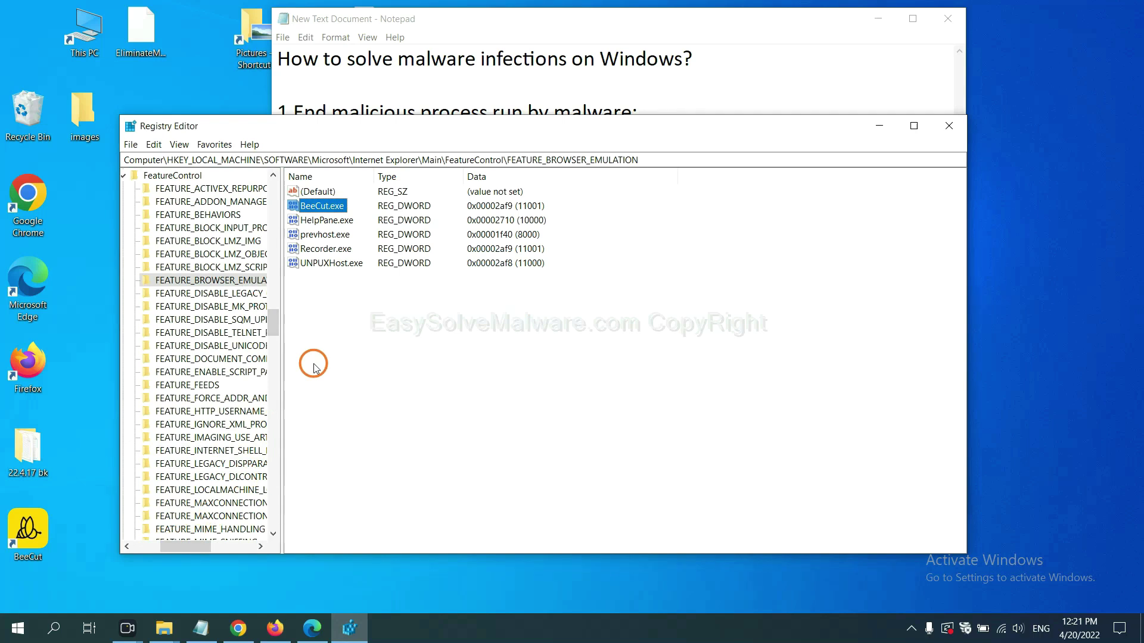
right_click(233, 283)
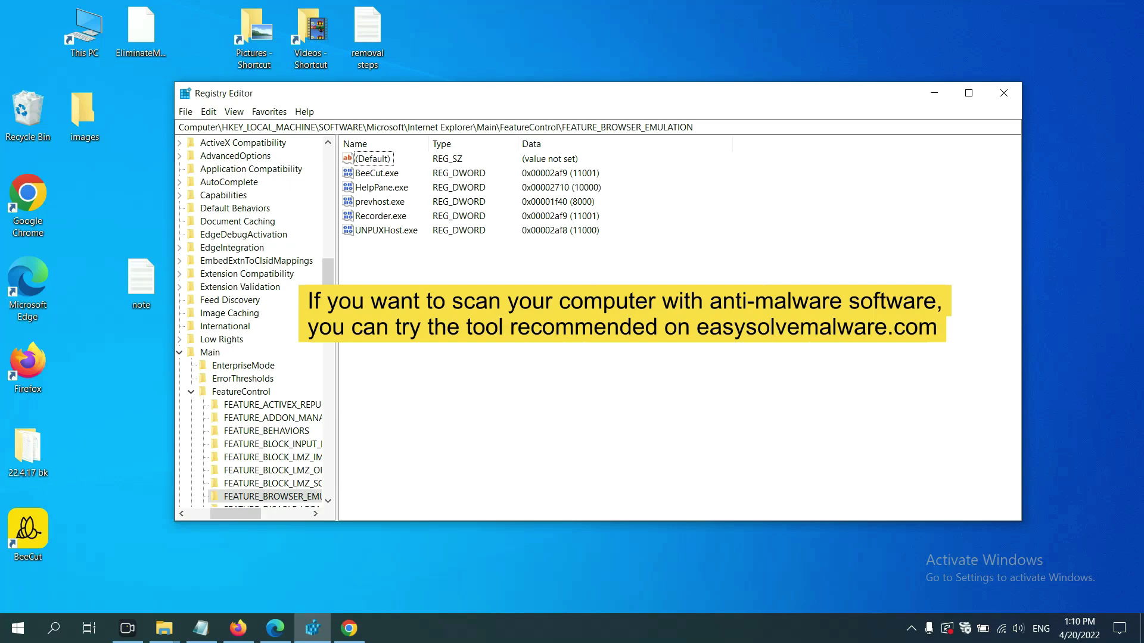
Step: Switch to Chrome and look over the easysolvemalware.com page down to the SpyHunter download options
click(350, 628)
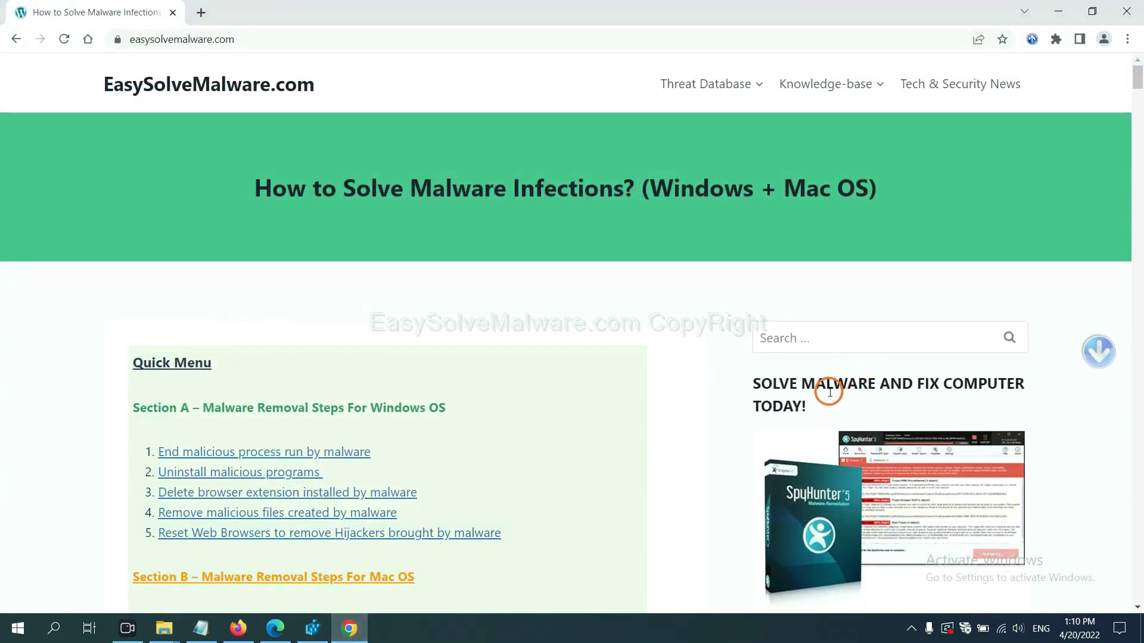
scroll(825, 390, down, 1)
scroll(825, 417, up, 1)
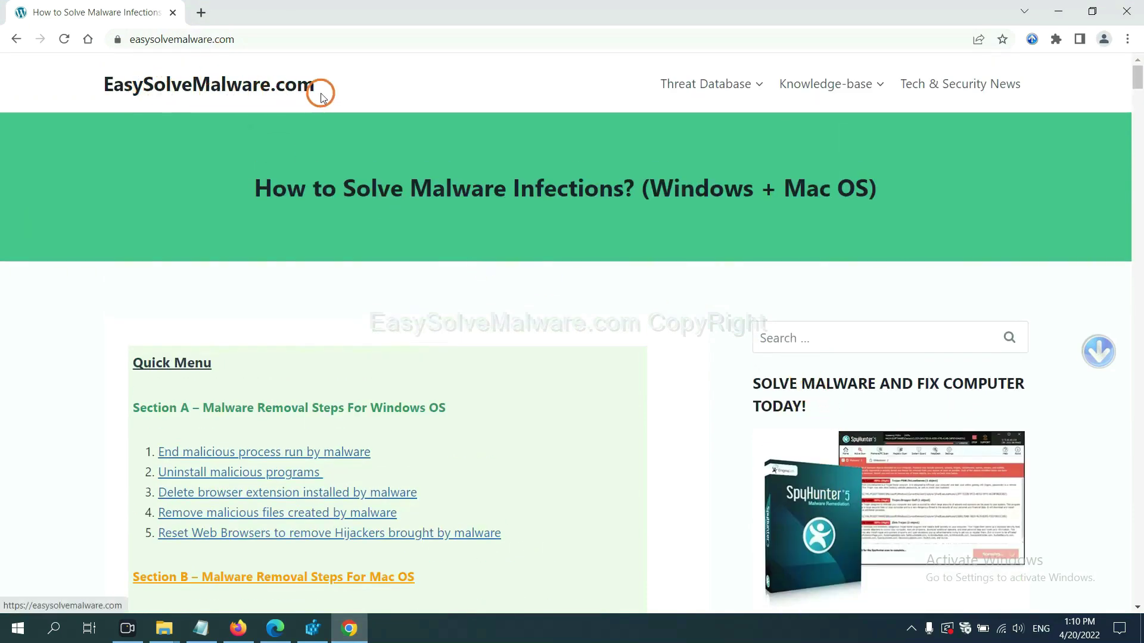
scroll(926, 334, down, 2)
scroll(933, 398, down, 1)
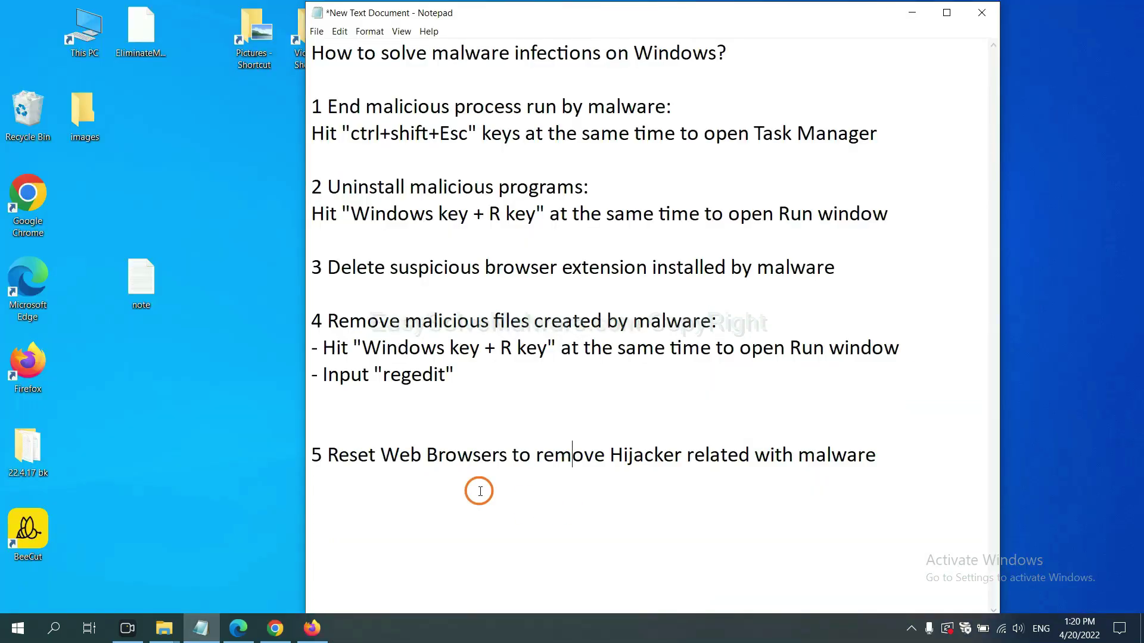
Step: In Chrome's settings, search for "reset" and bring up the confirmation for restoring settings to their original defaults
click(274, 629)
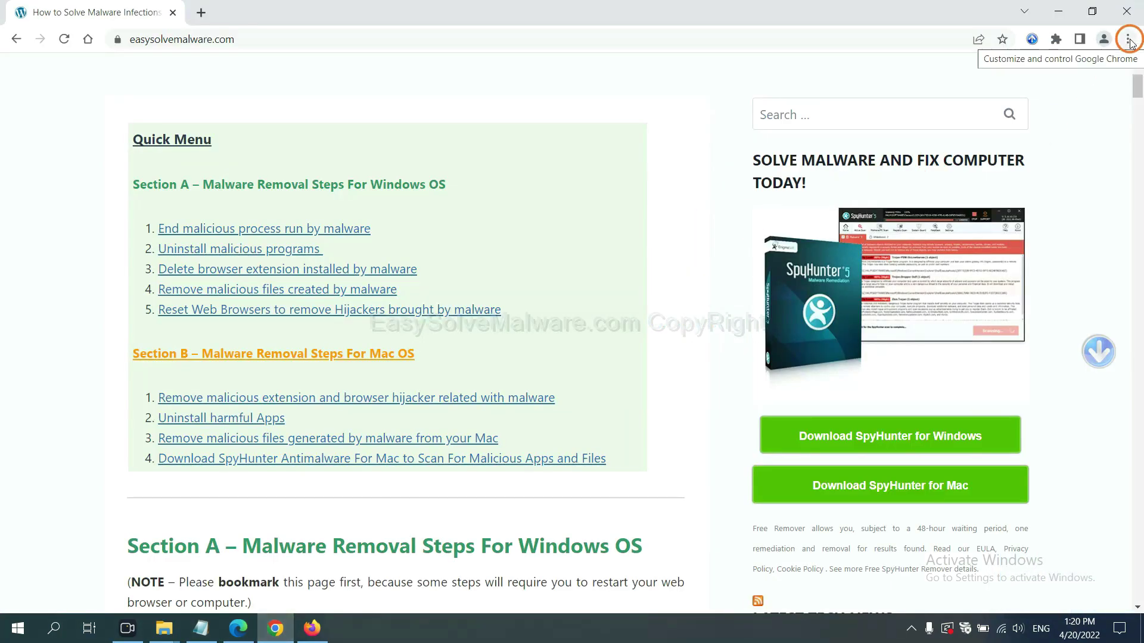
click(1130, 40)
click(1002, 290)
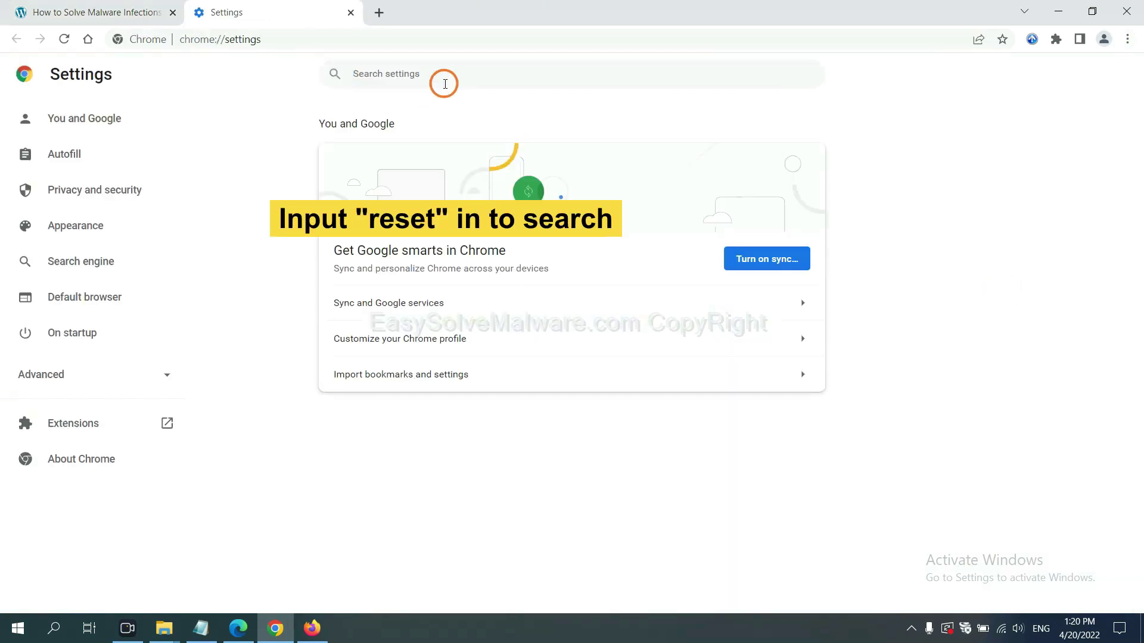
click(445, 83)
text(reset)
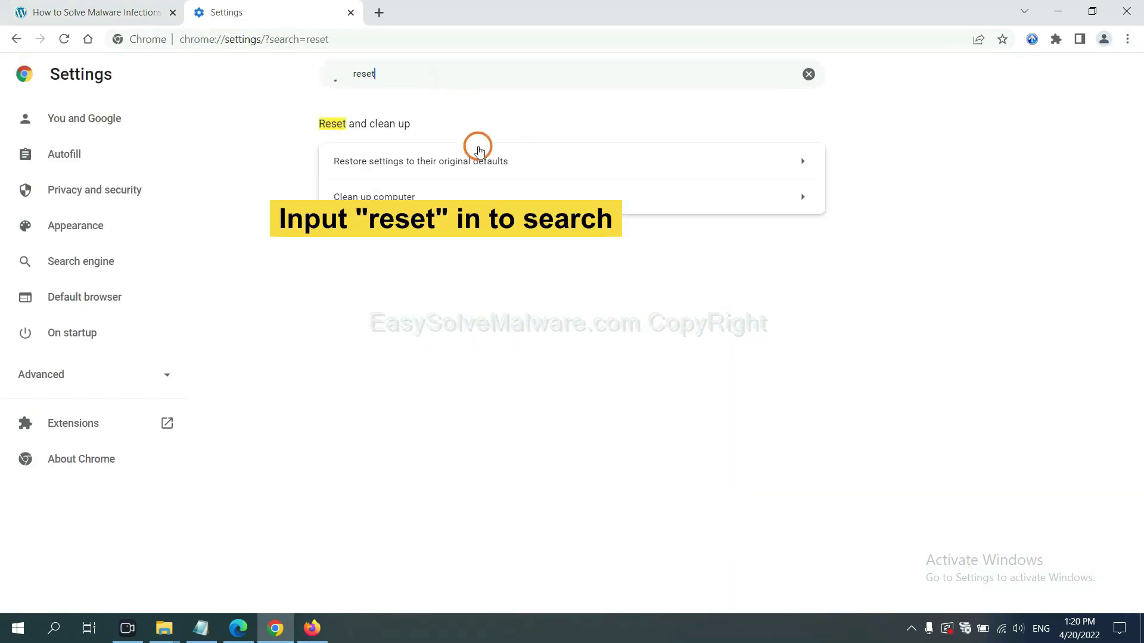
click(489, 159)
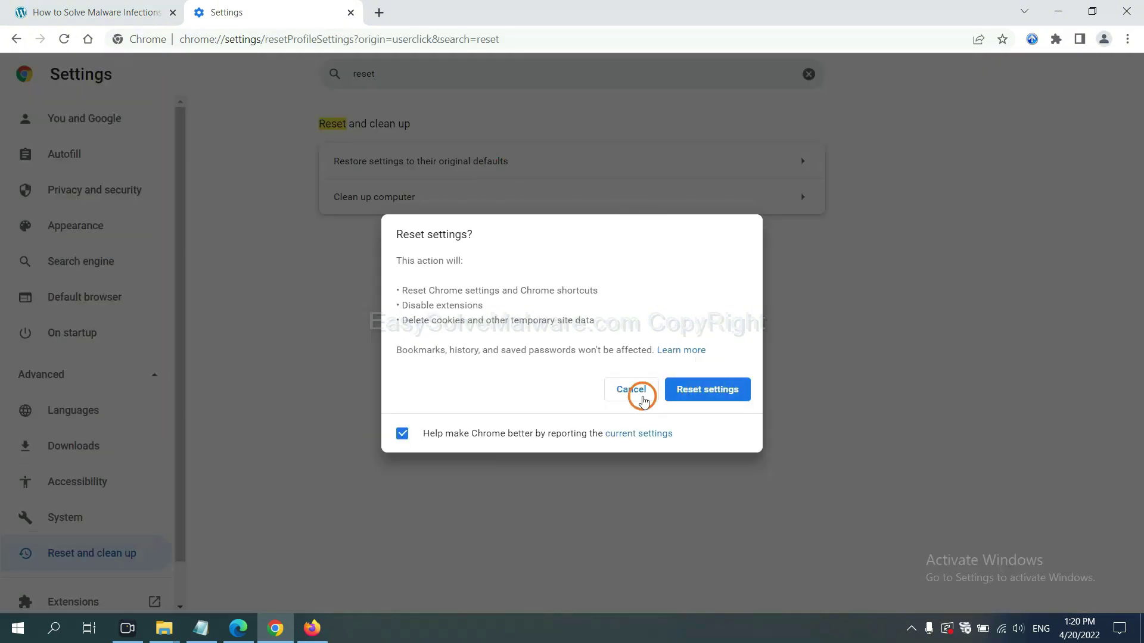
Step: Switch to Firefox, open its Troubleshooting Information page, and bring up the Refresh Firefox confirmation
click(316, 627)
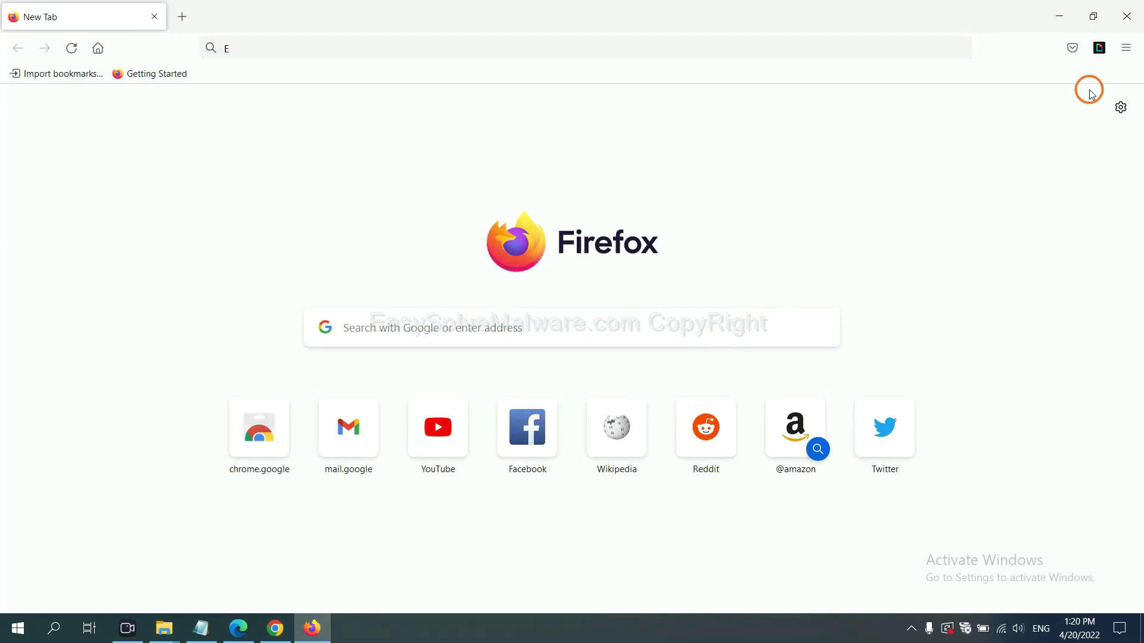
click(1126, 50)
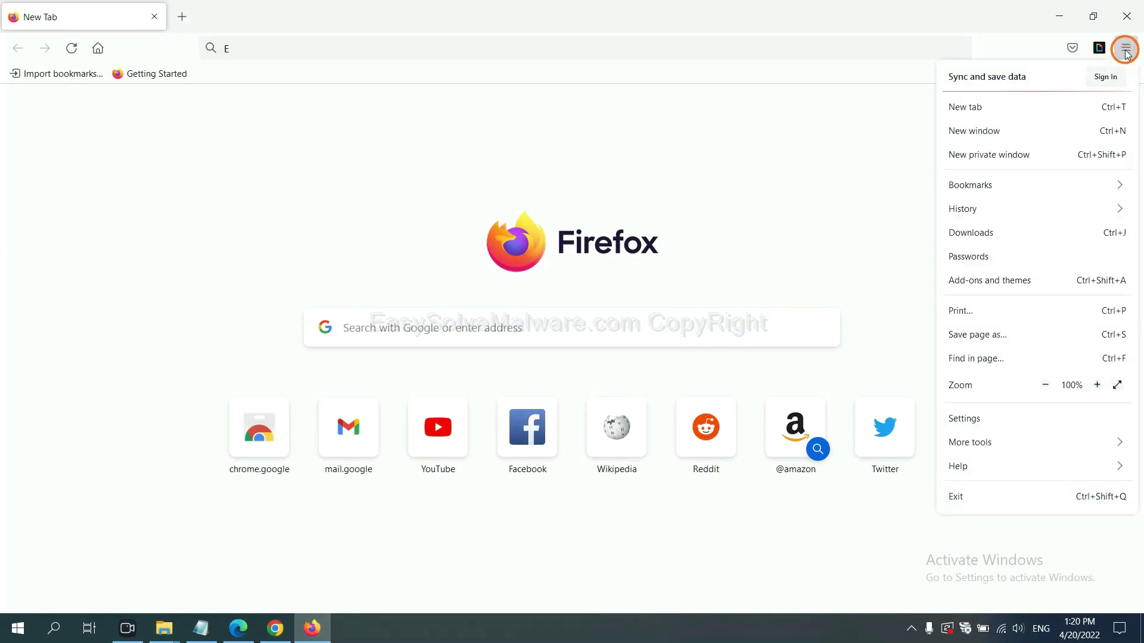
click(984, 465)
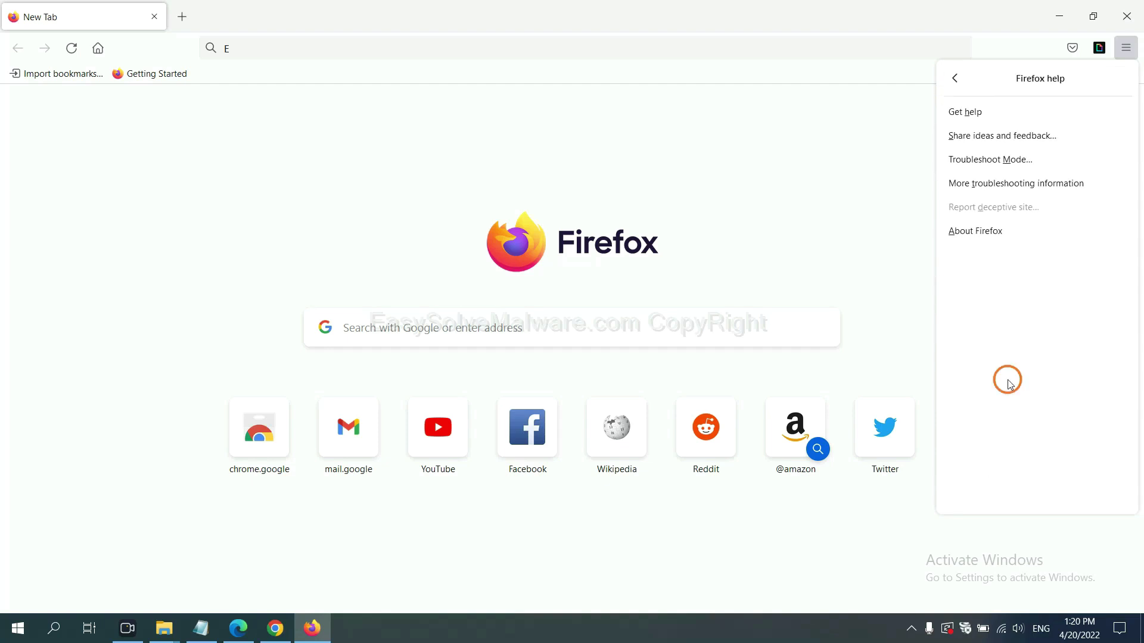
click(1005, 185)
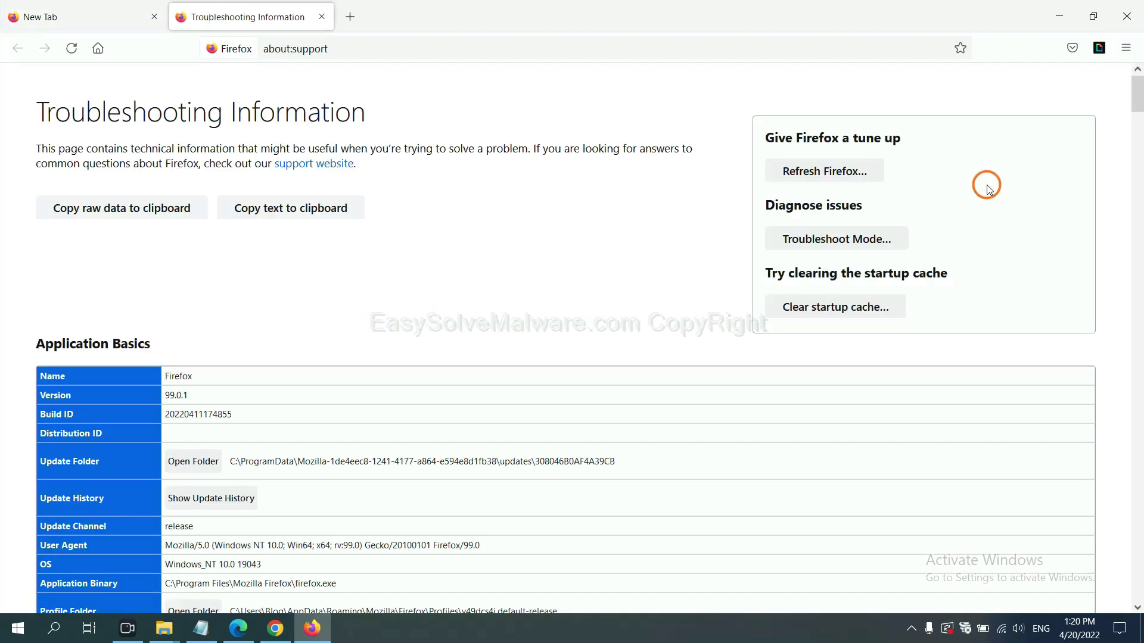
click(805, 174)
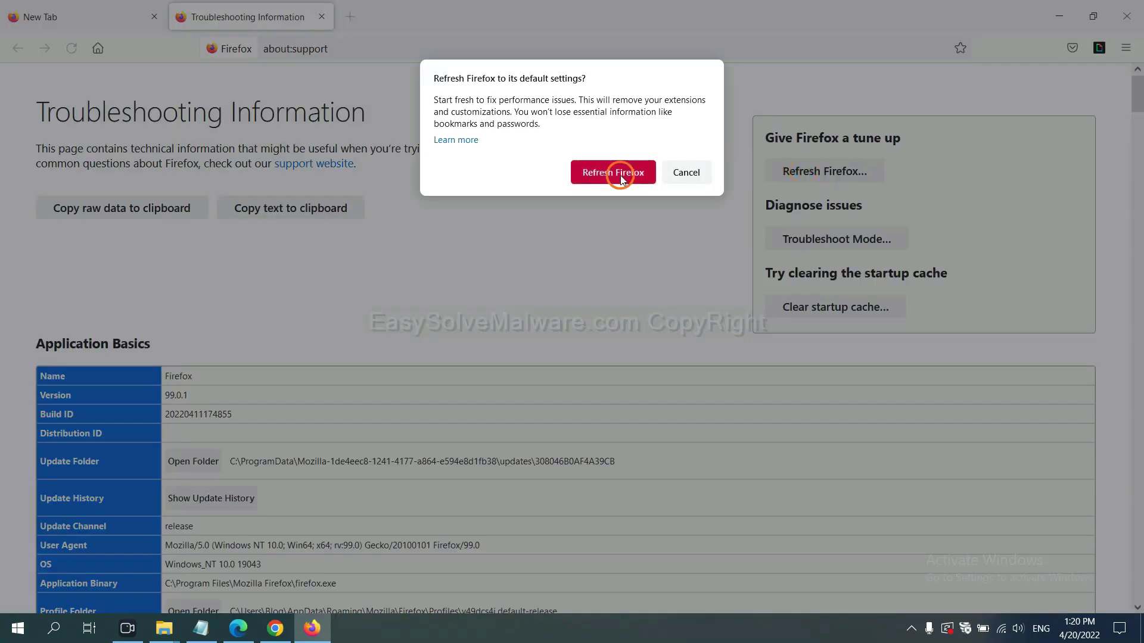
Step: Switch to Microsoft Edge, search its settings for "reset", and bring up the confirmation for restoring settings to their default values
click(239, 629)
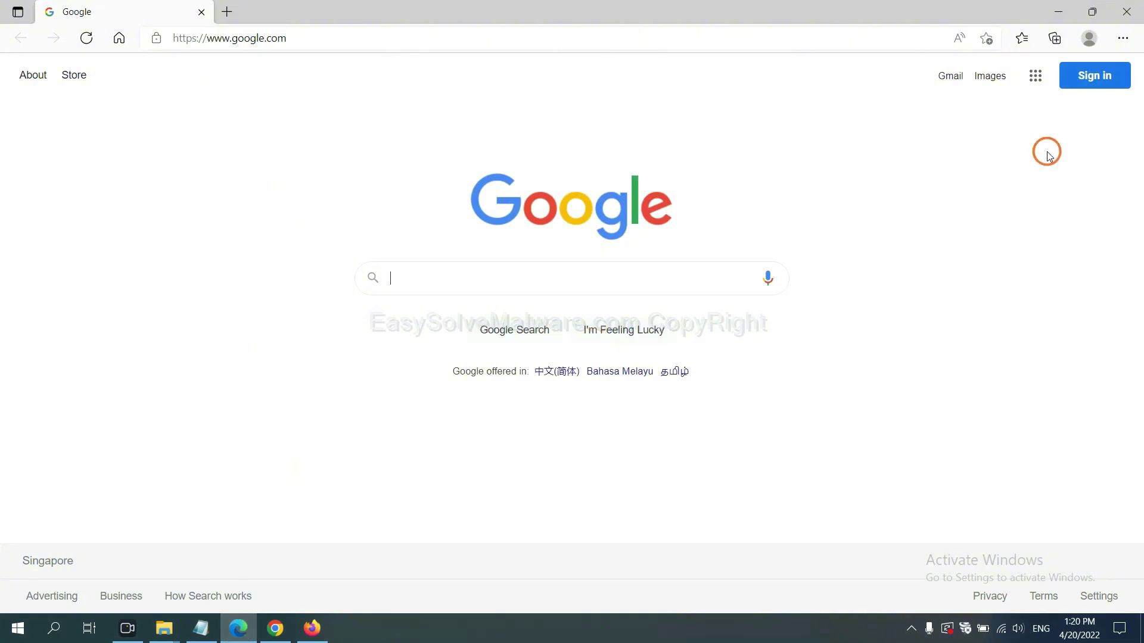
click(1122, 38)
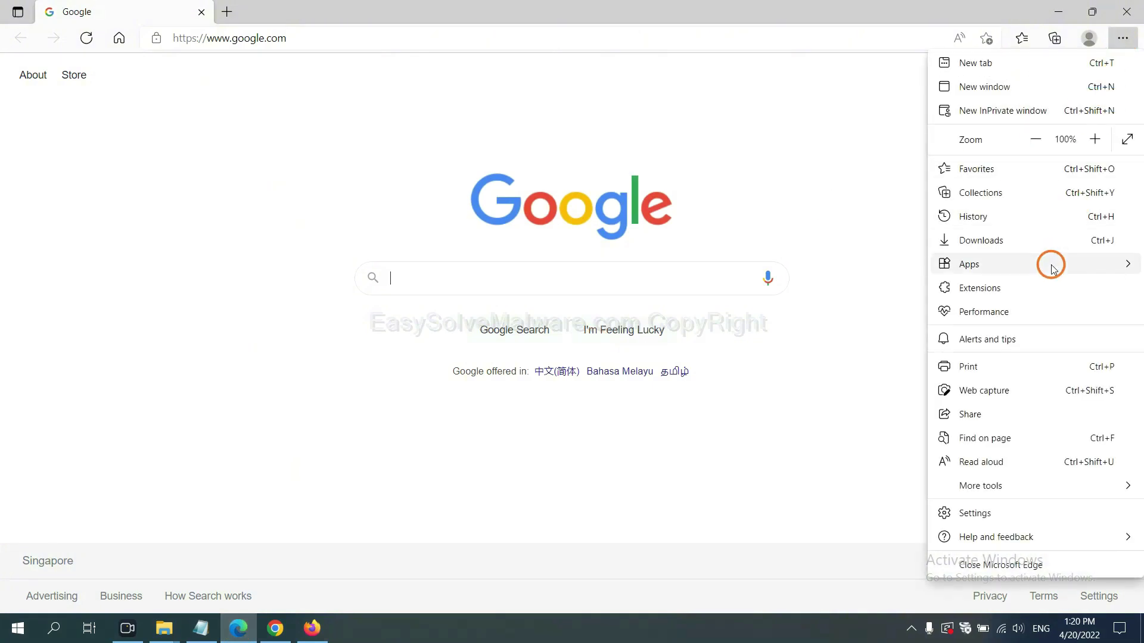
click(986, 514)
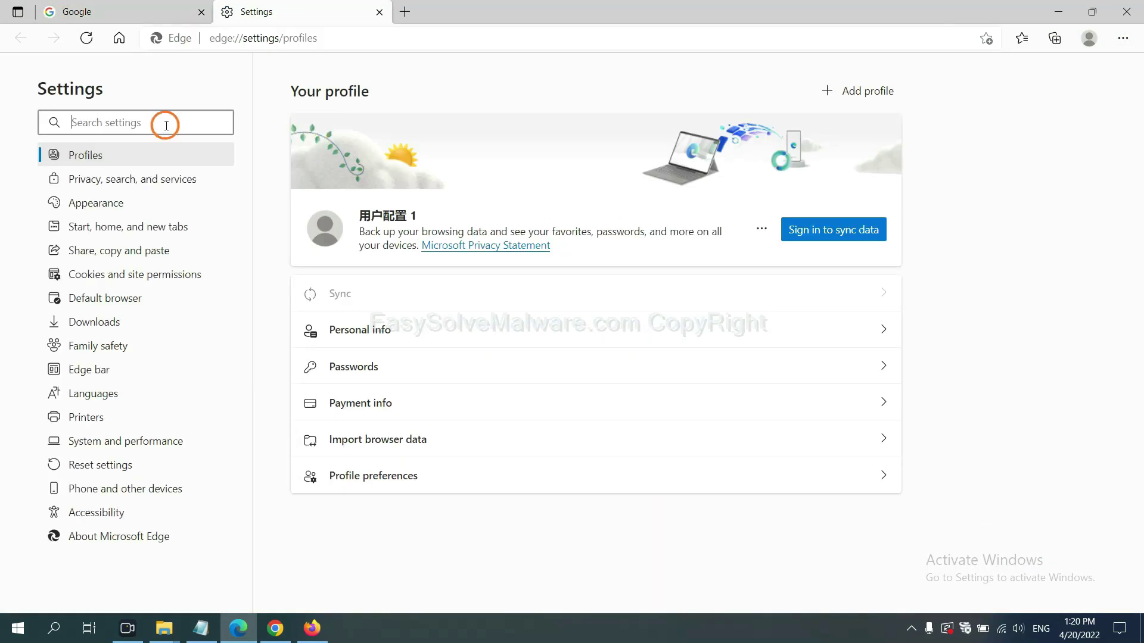
text(re)
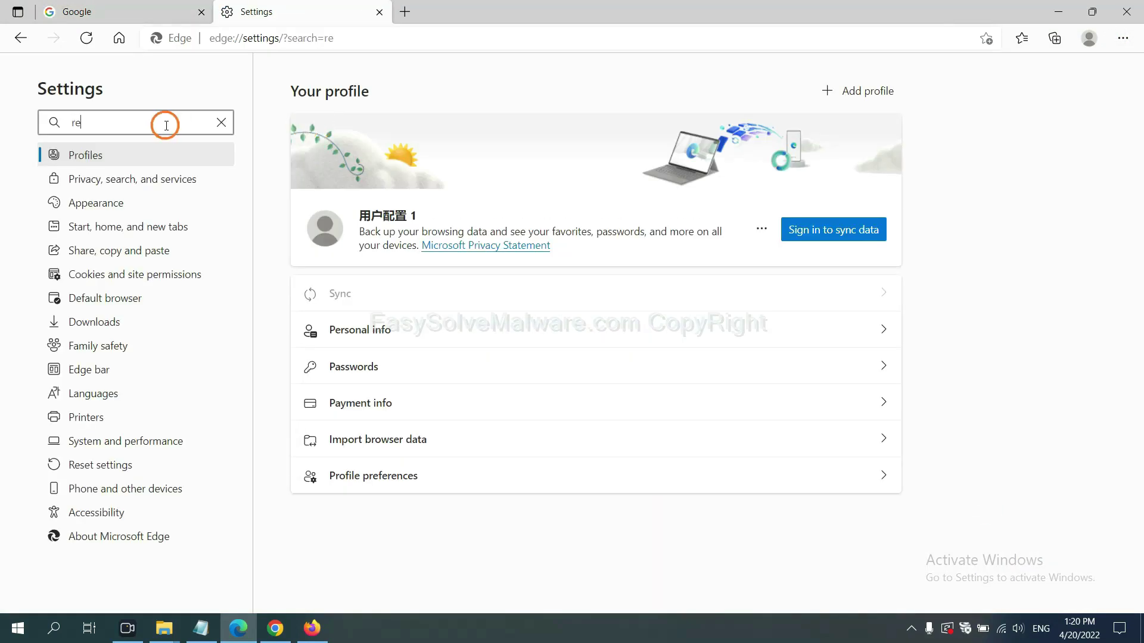
text(set)
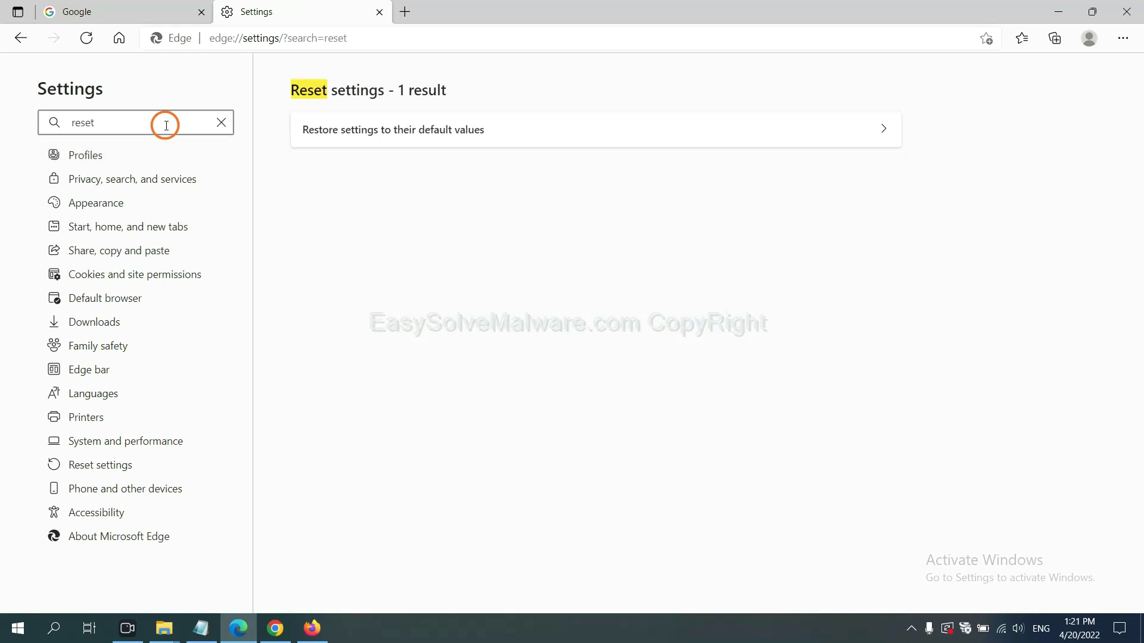
click(402, 129)
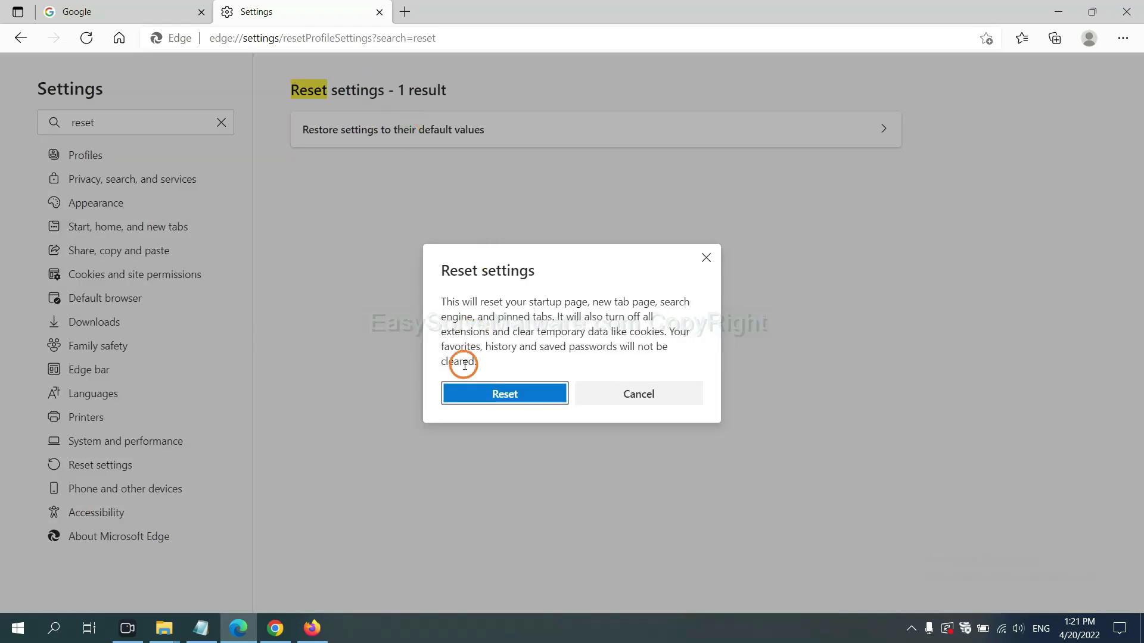